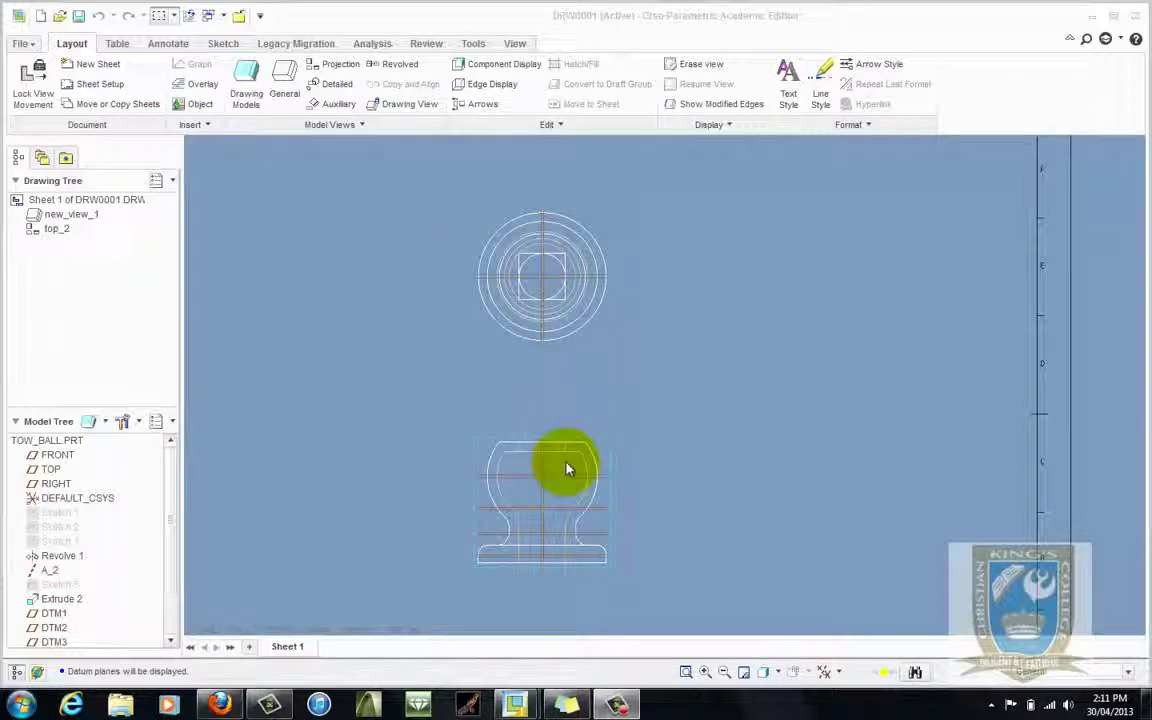
Switch to the TOW_BALL part, reset it to standard orientation and orbit it slightly
click(208, 16)
click(225, 39)
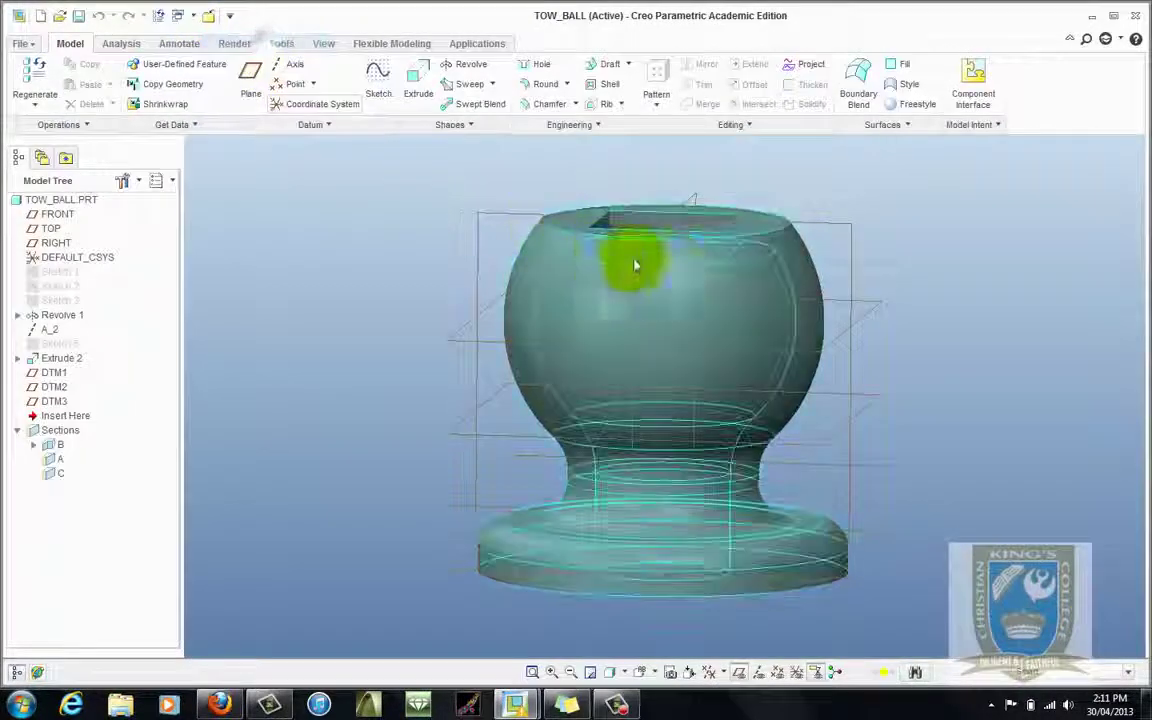
key(ctrl+d)
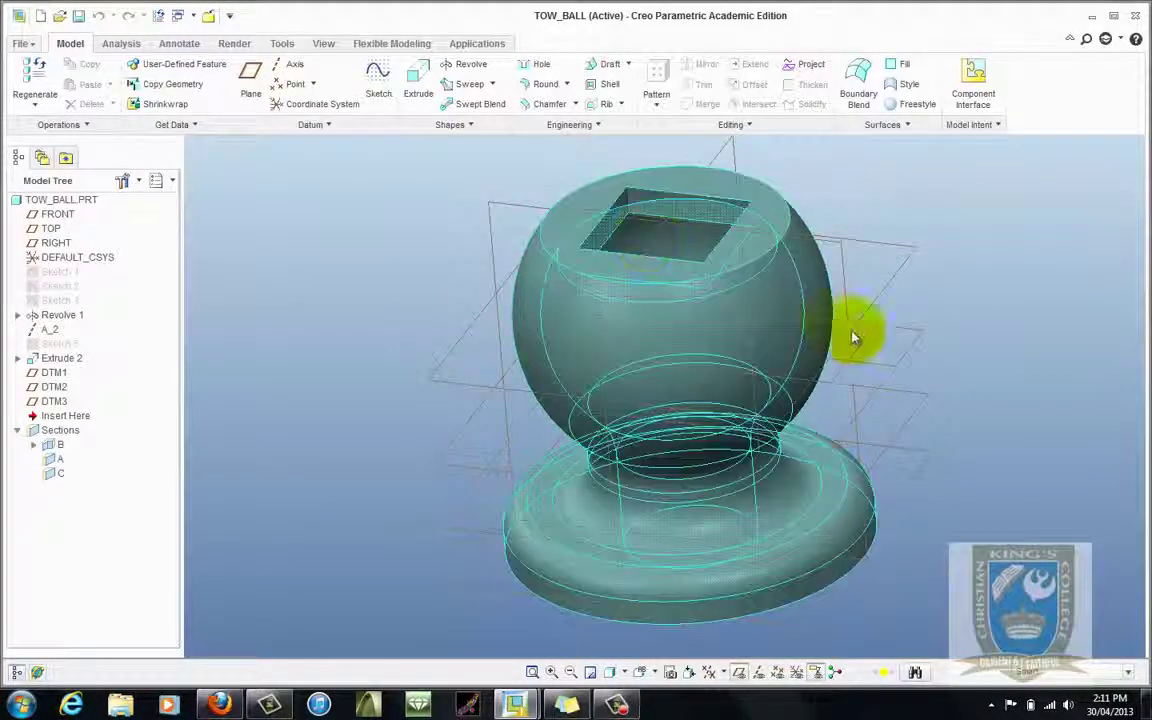
middle_drag(950, 441, 952, 416)
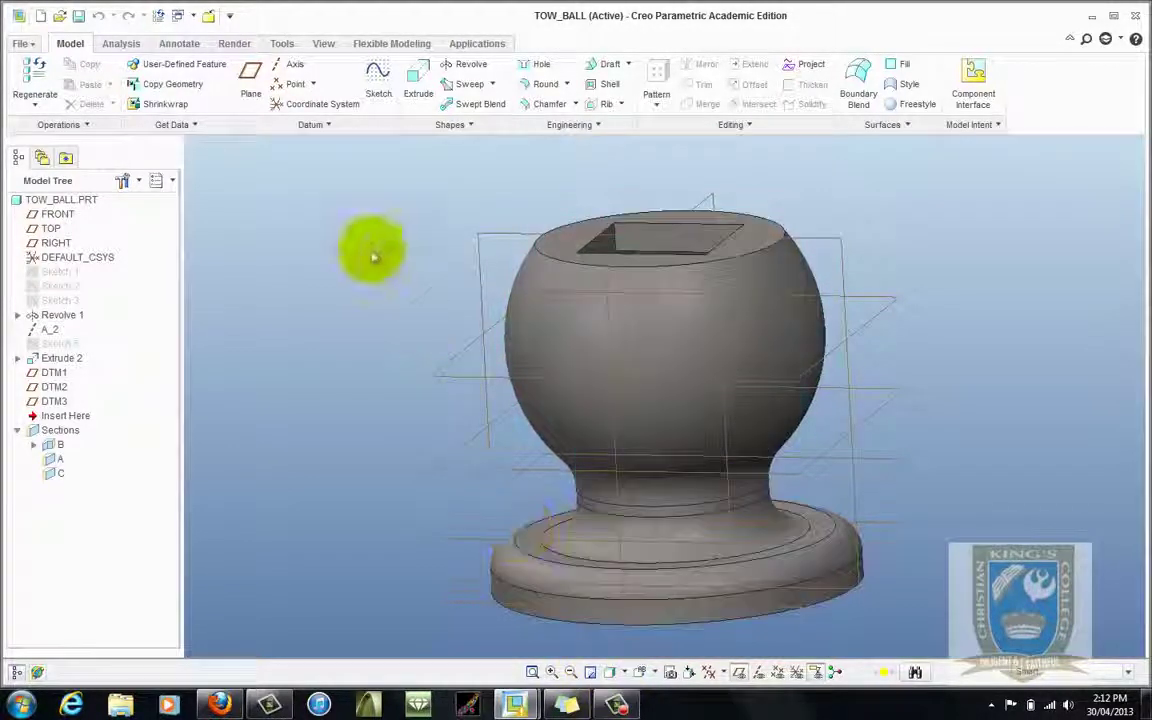
Back in DRW0001, keep 2D cross-section B on the lower front view and close its properties
click(180, 18)
click(212, 58)
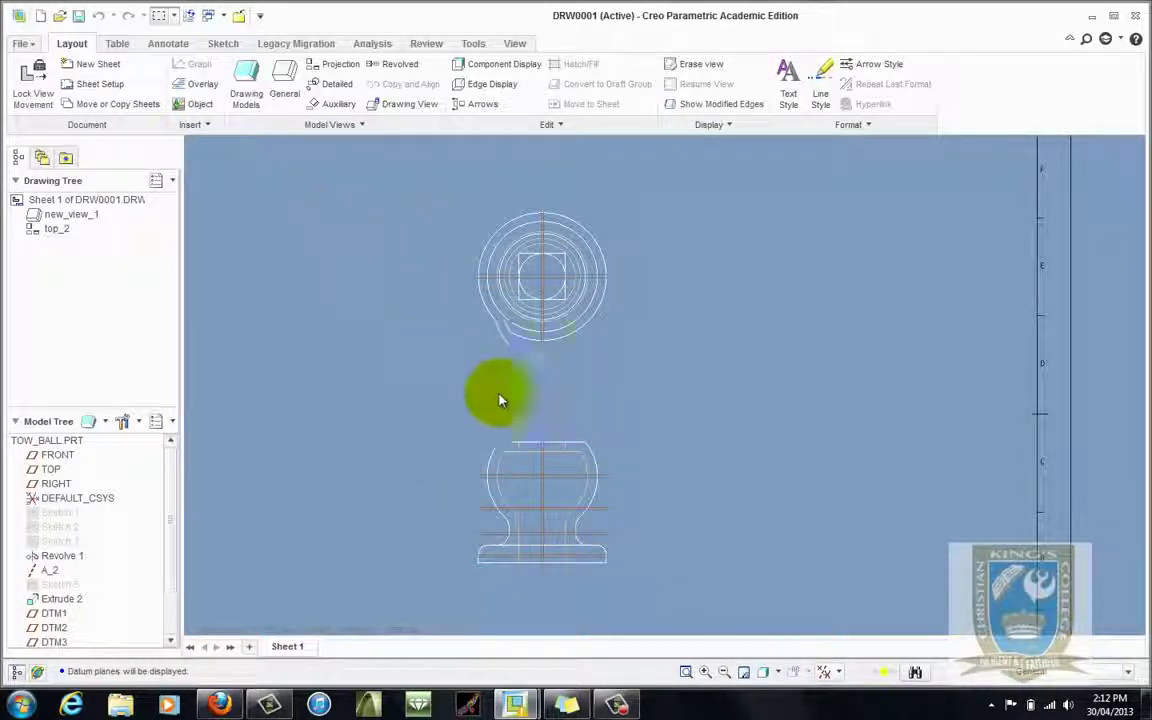
double_click(594, 444)
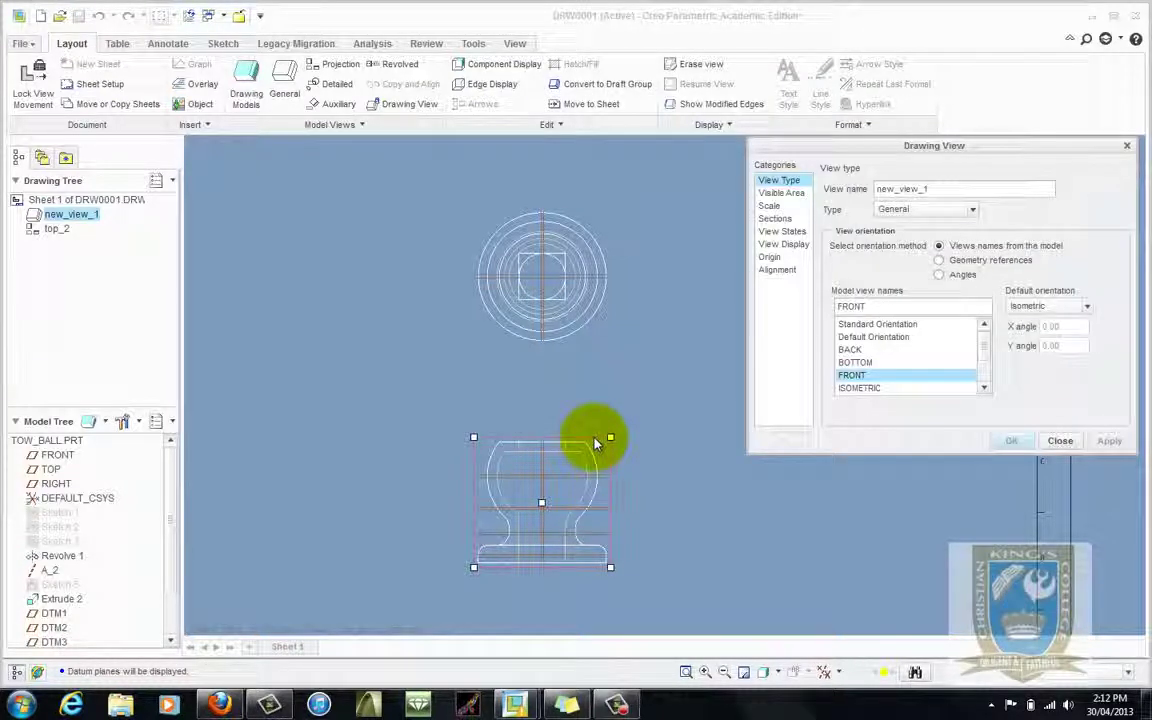
click(774, 218)
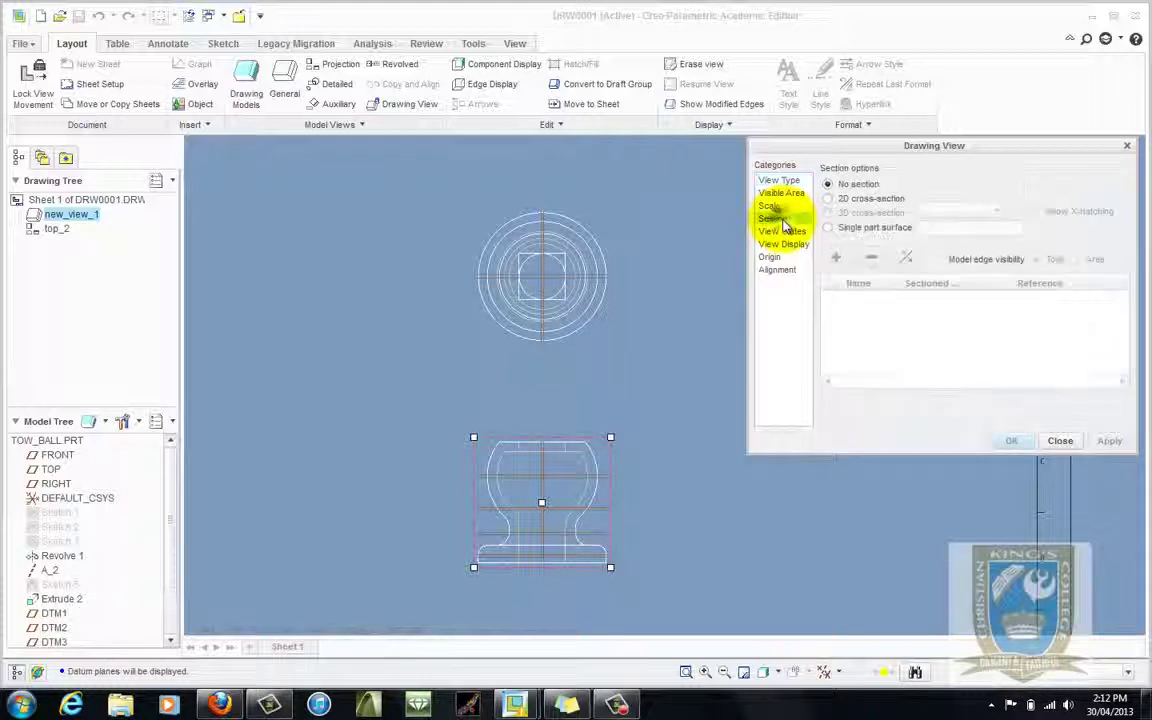
click(860, 200)
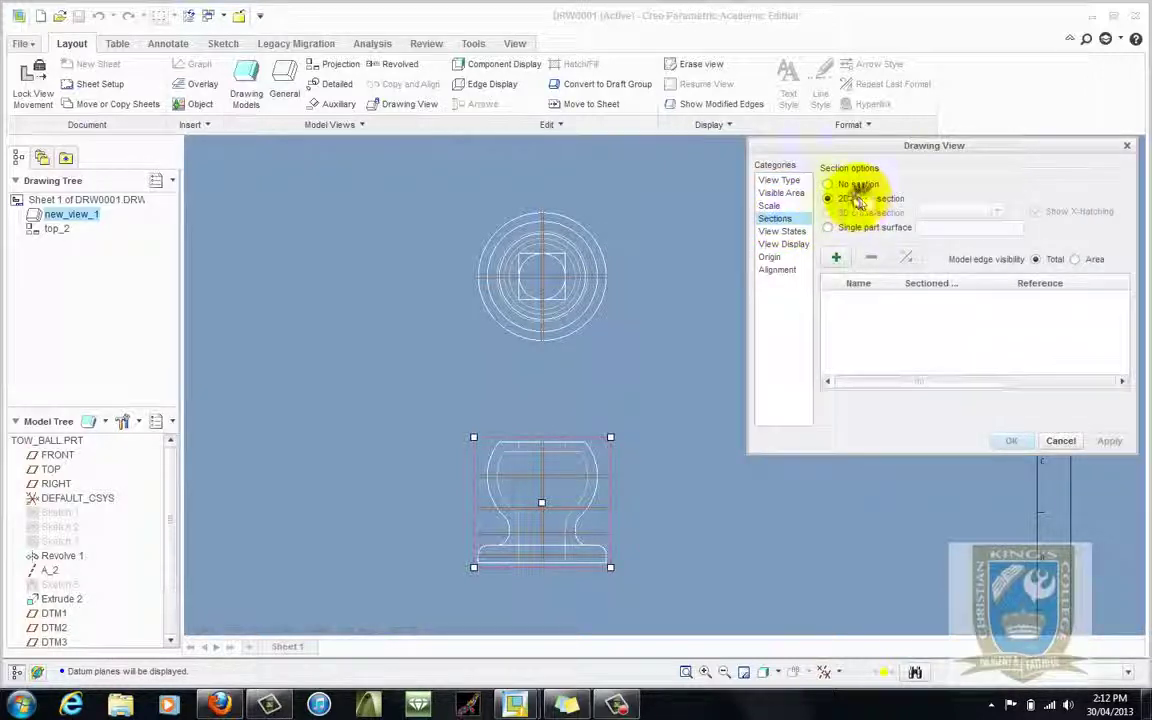
click(838, 260)
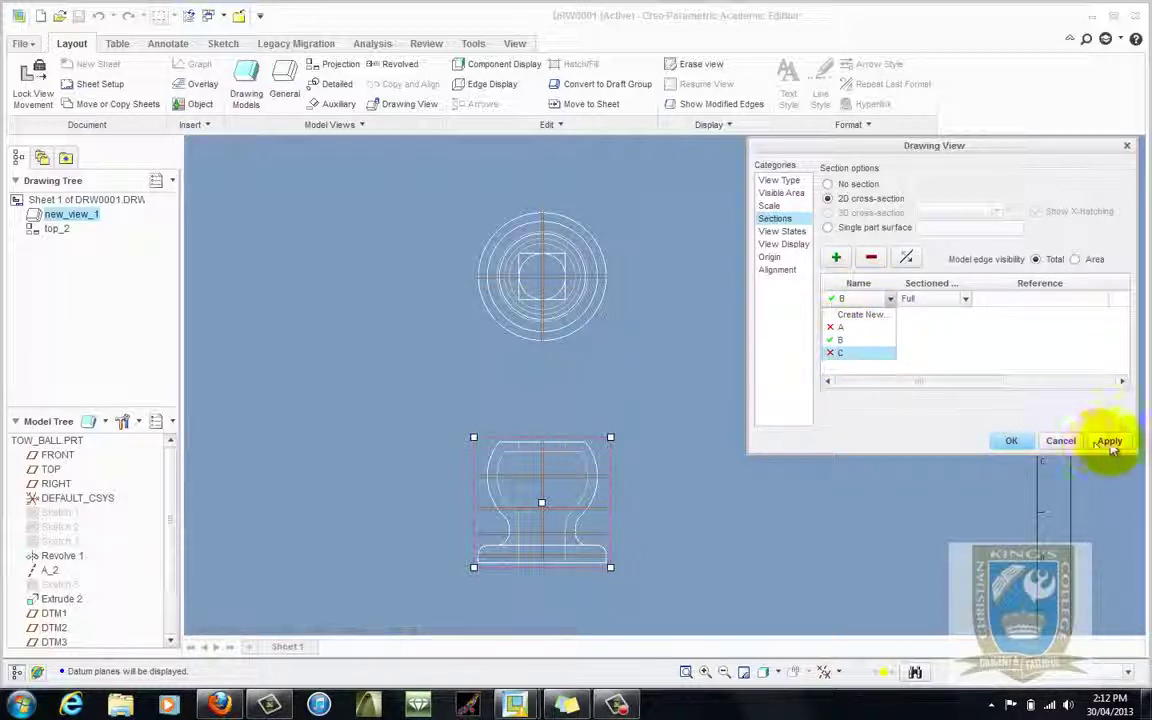
click(1045, 444)
click(1047, 447)
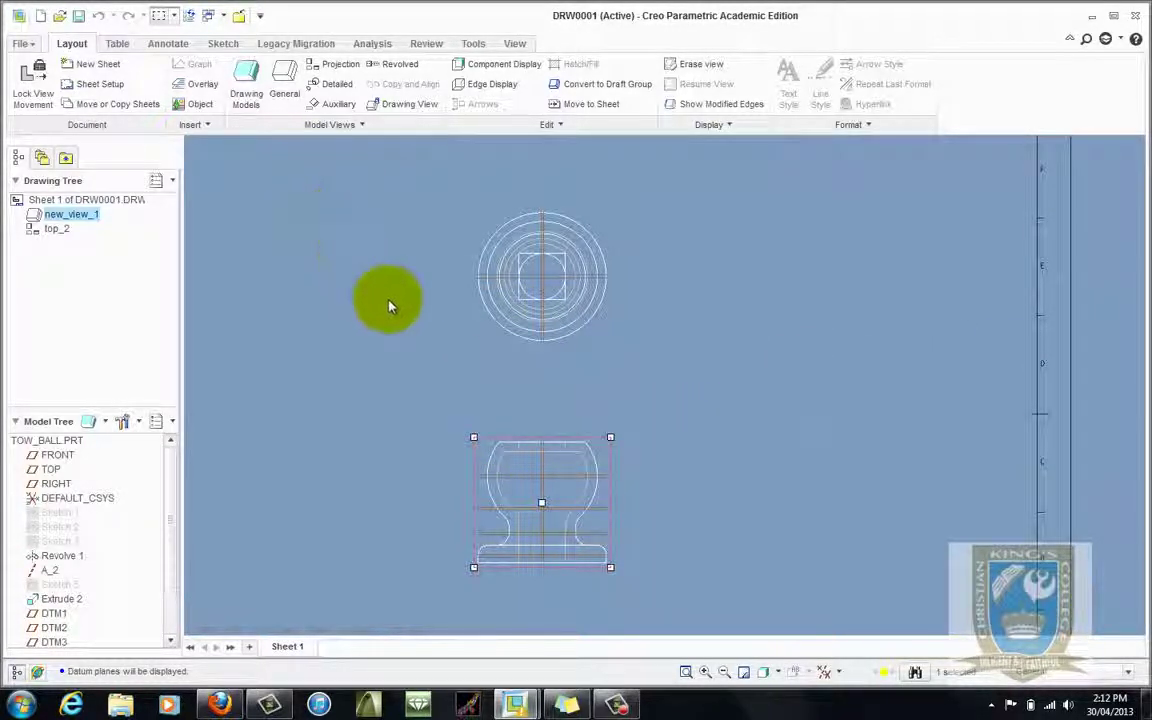
In the TOW_BALL part, show the saved cross-sections in the View Manager
click(209, 16)
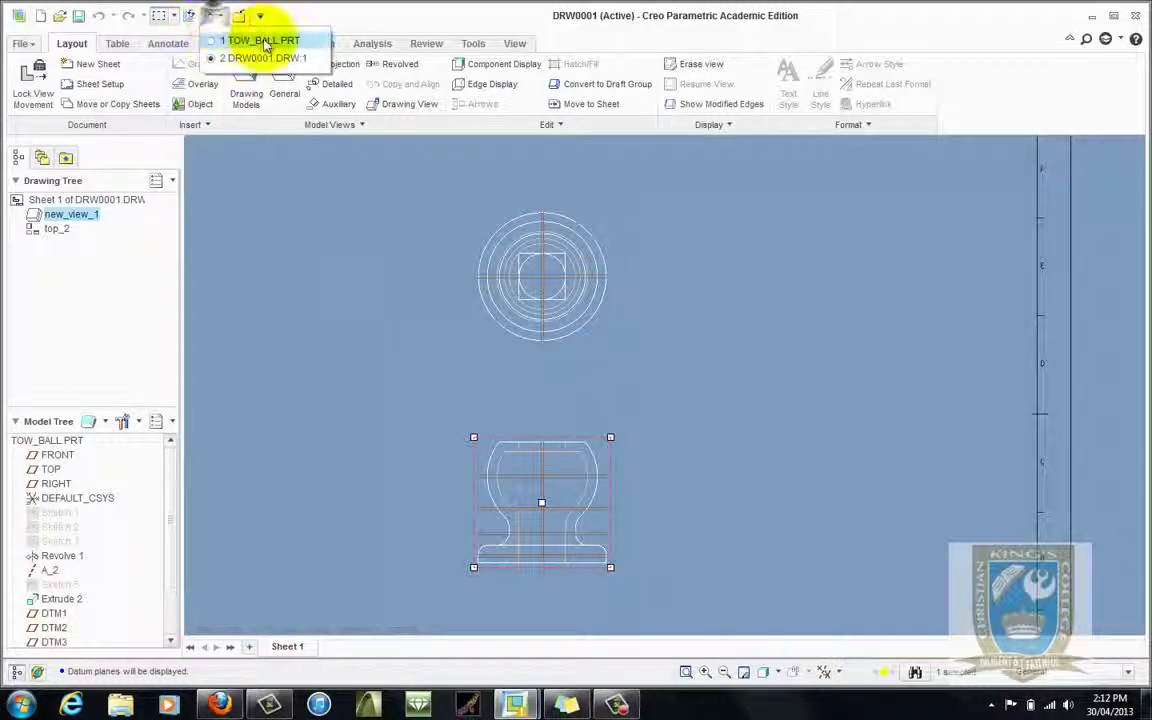
click(264, 42)
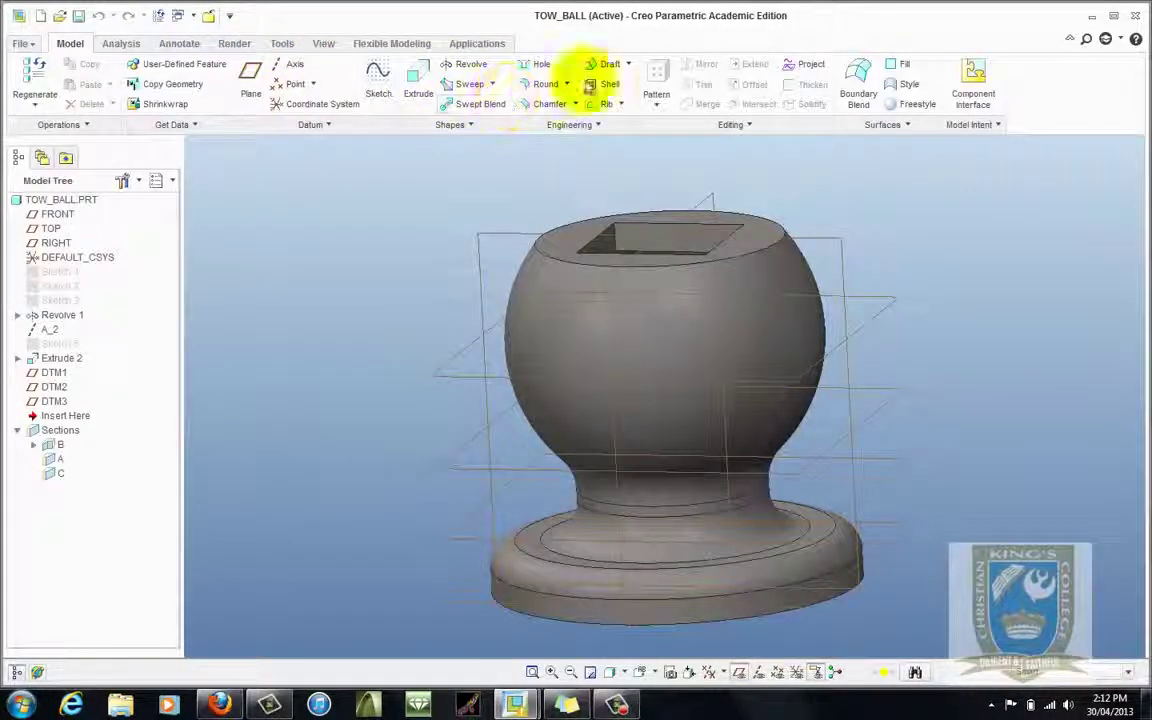
click(322, 44)
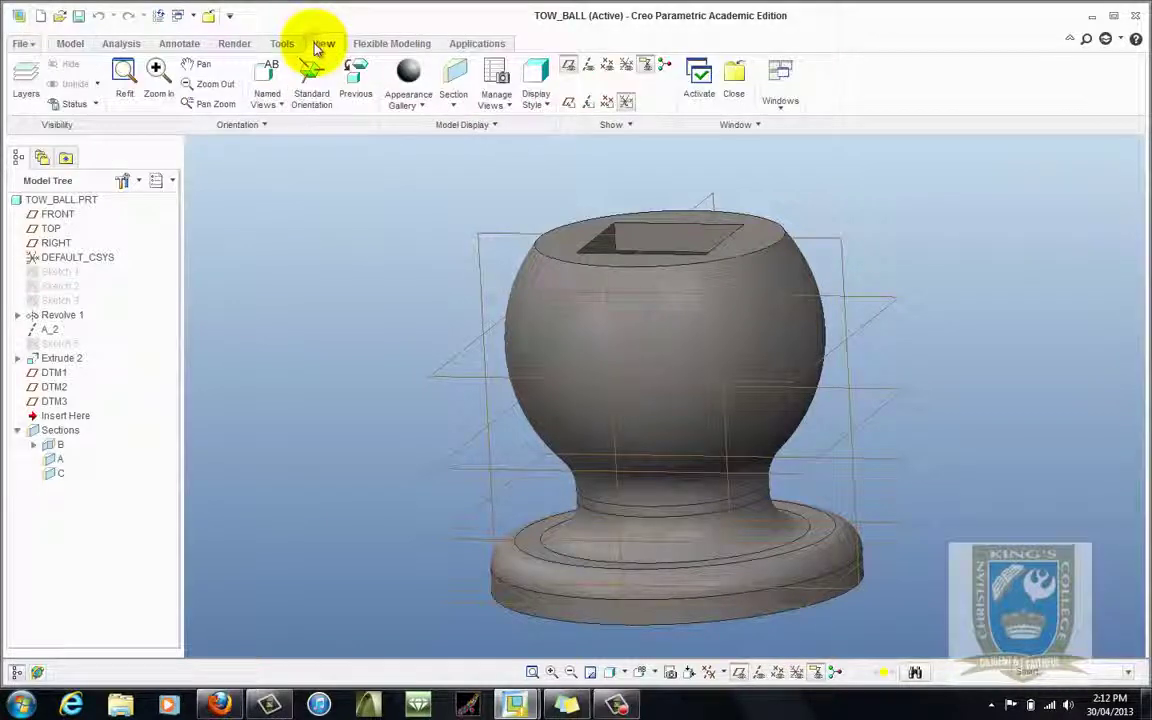
click(497, 72)
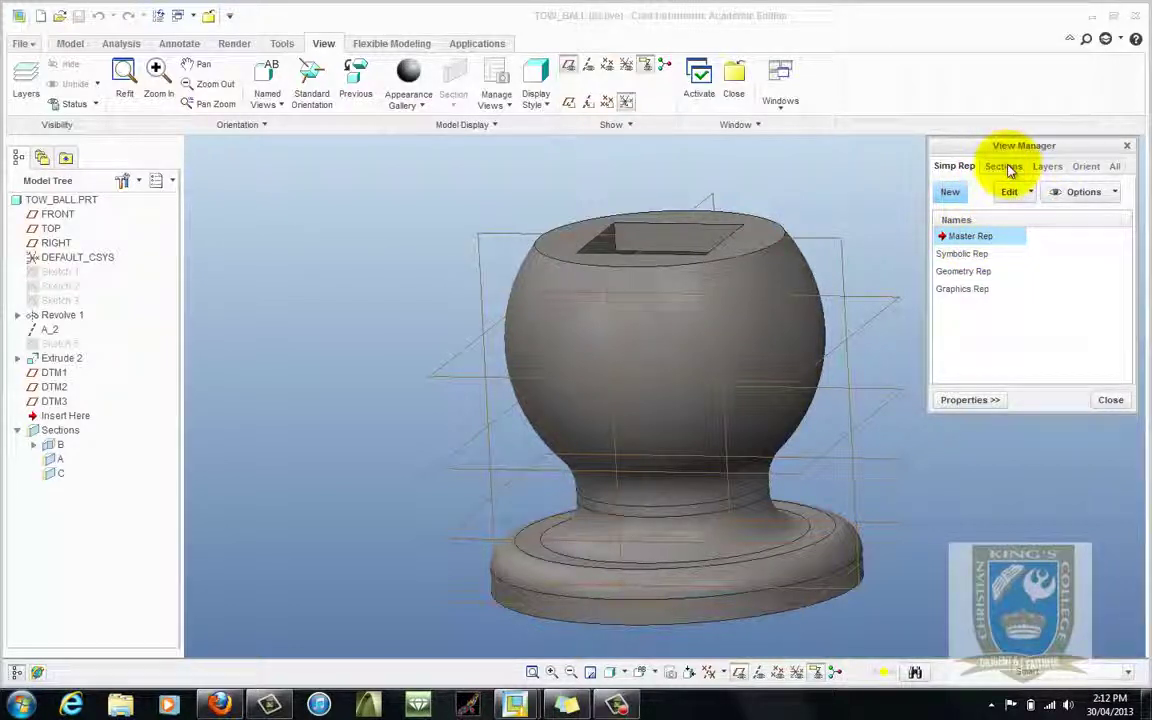
click(1005, 167)
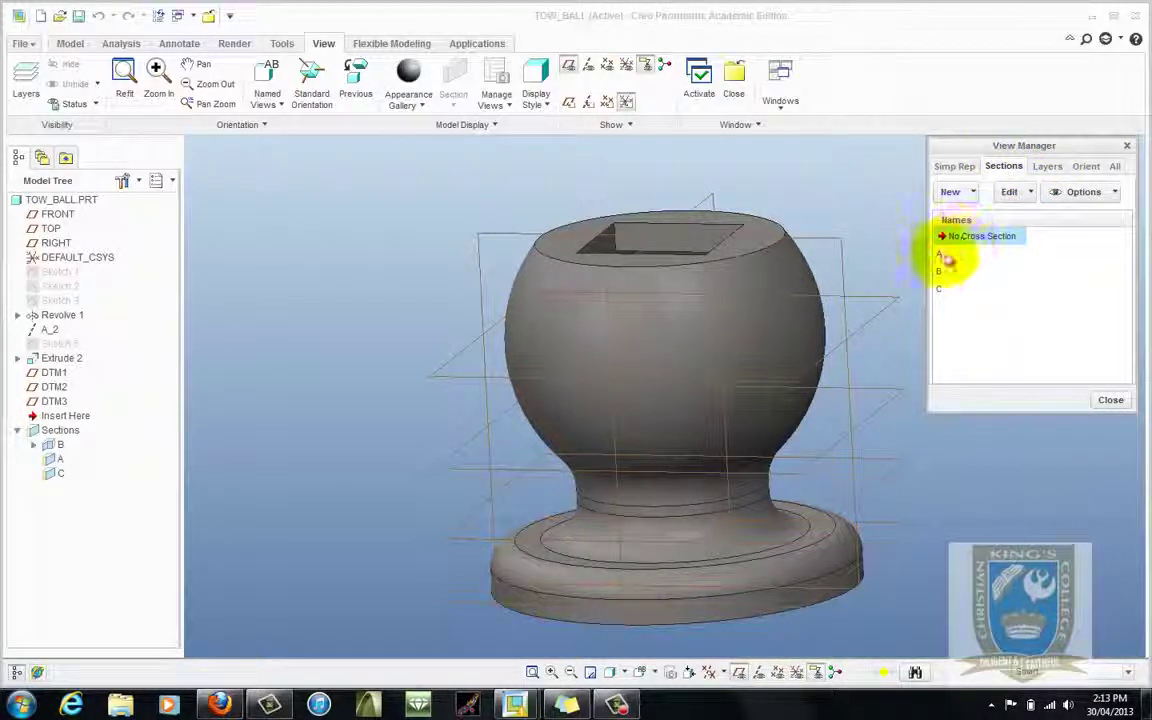
Delete cross-sections C and B from the part
click(952, 289)
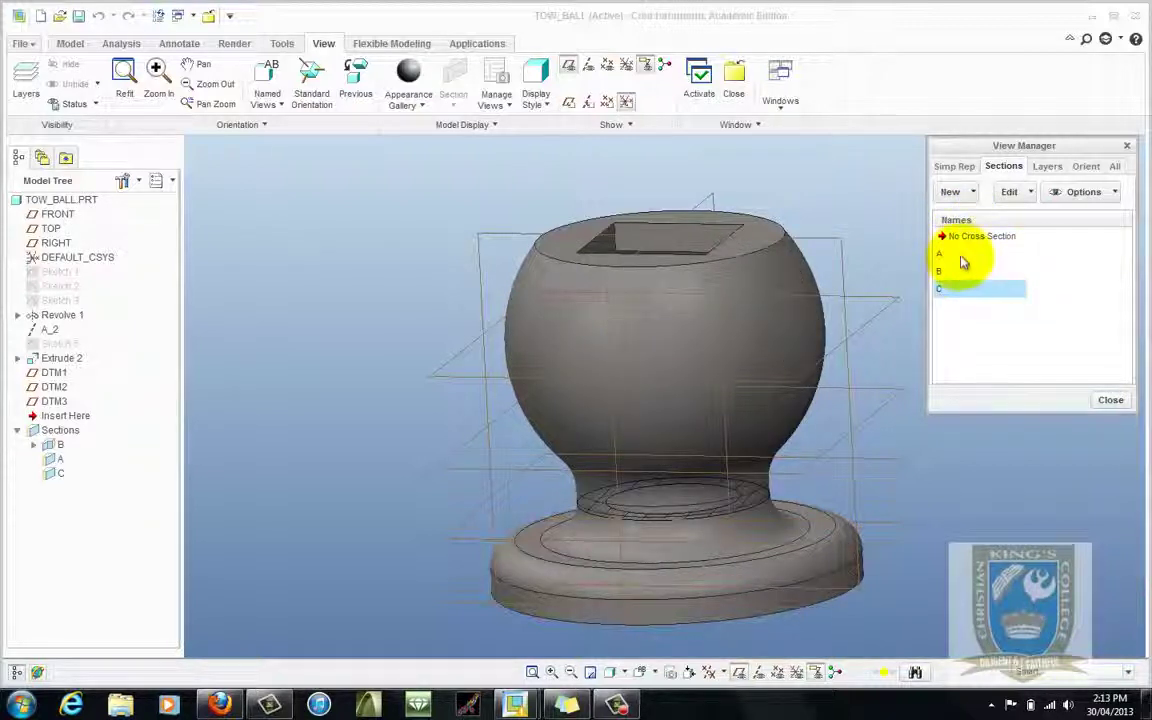
right_click(972, 292)
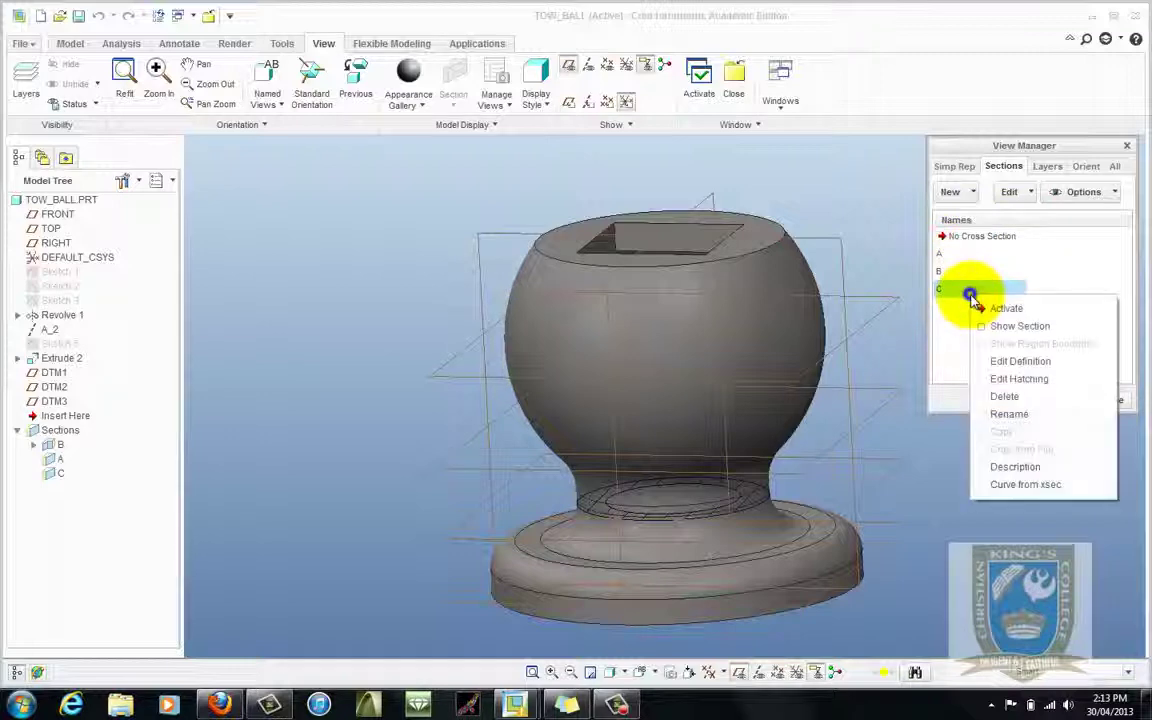
click(1026, 397)
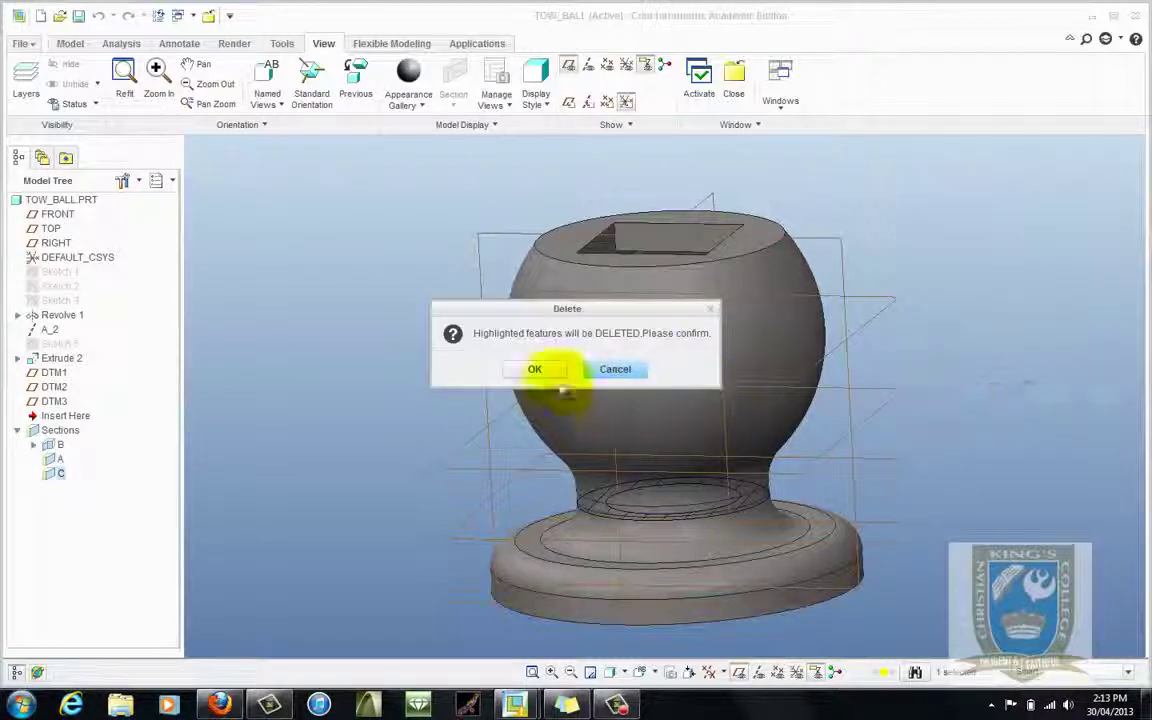
click(550, 371)
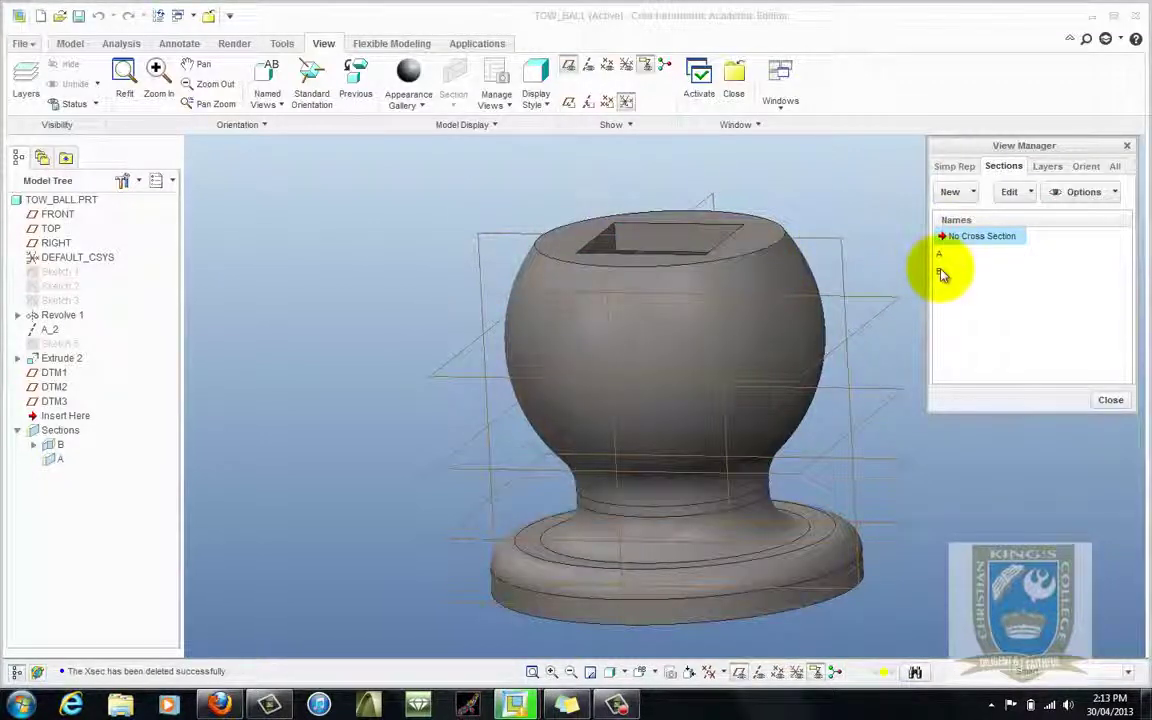
click(944, 271)
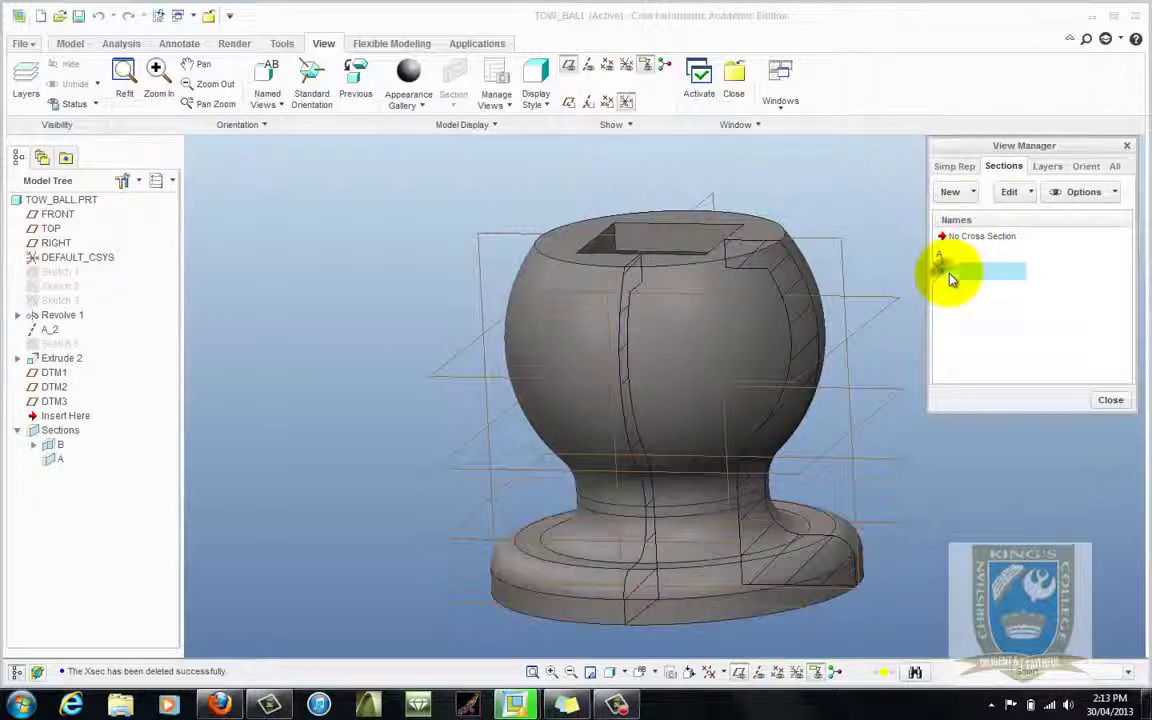
right_click(946, 271)
click(986, 375)
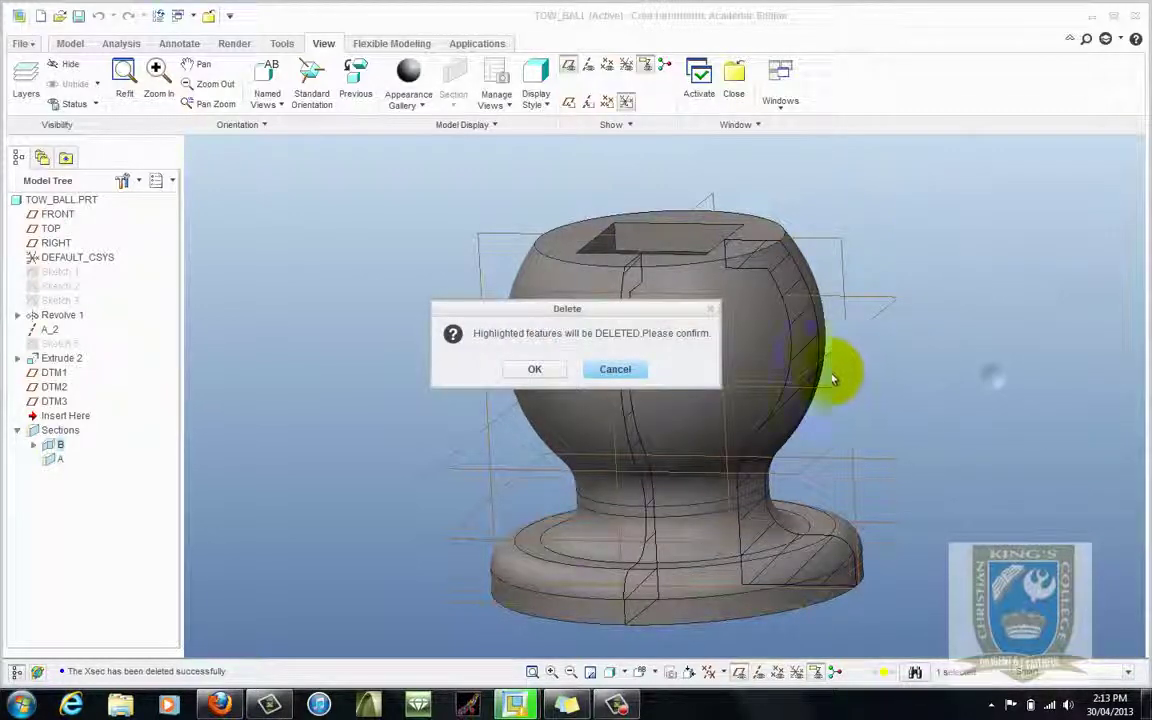
click(534, 369)
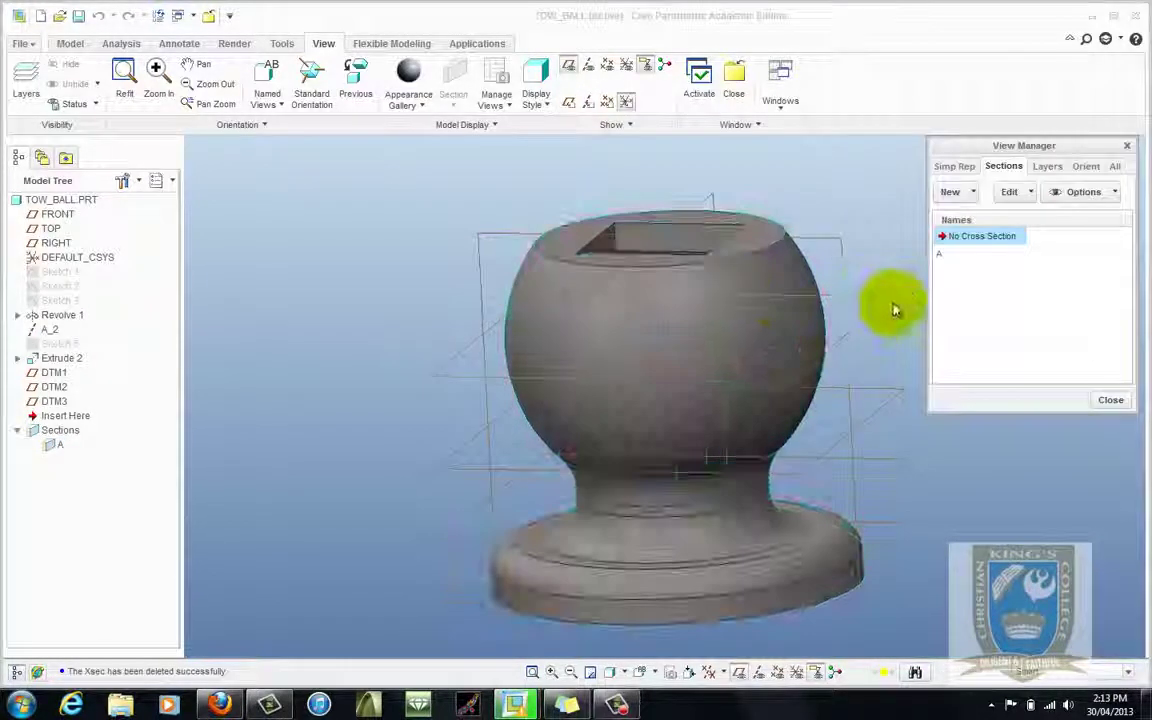
Delete cross-section A and close the View Manager
click(958, 254)
right_click(960, 254)
click(990, 356)
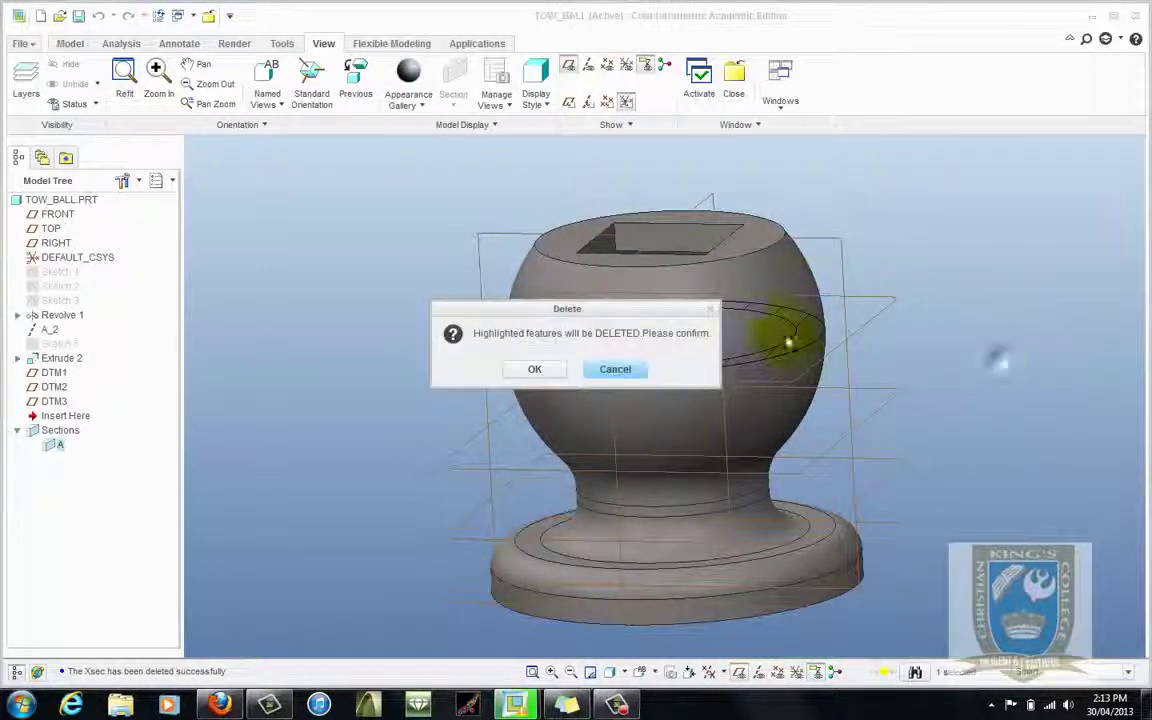
click(534, 369)
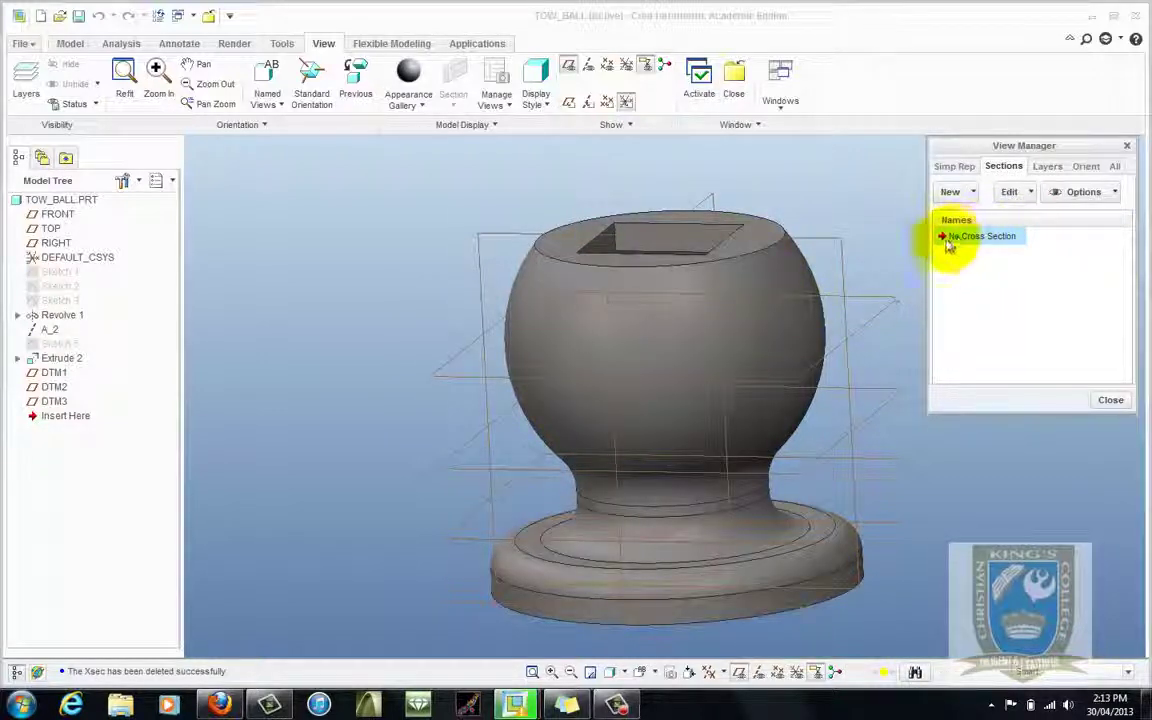
click(1112, 402)
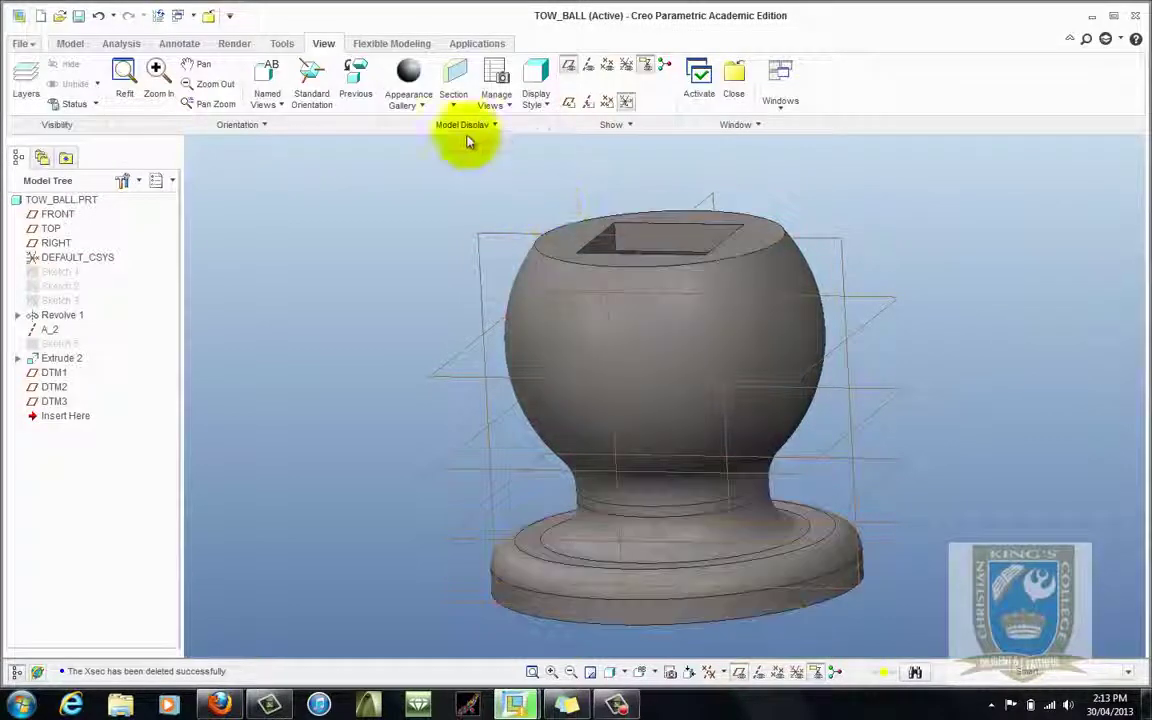
click(179, 15)
In DRW0001, add a new 2D cross-section in the front view's section settings
click(236, 58)
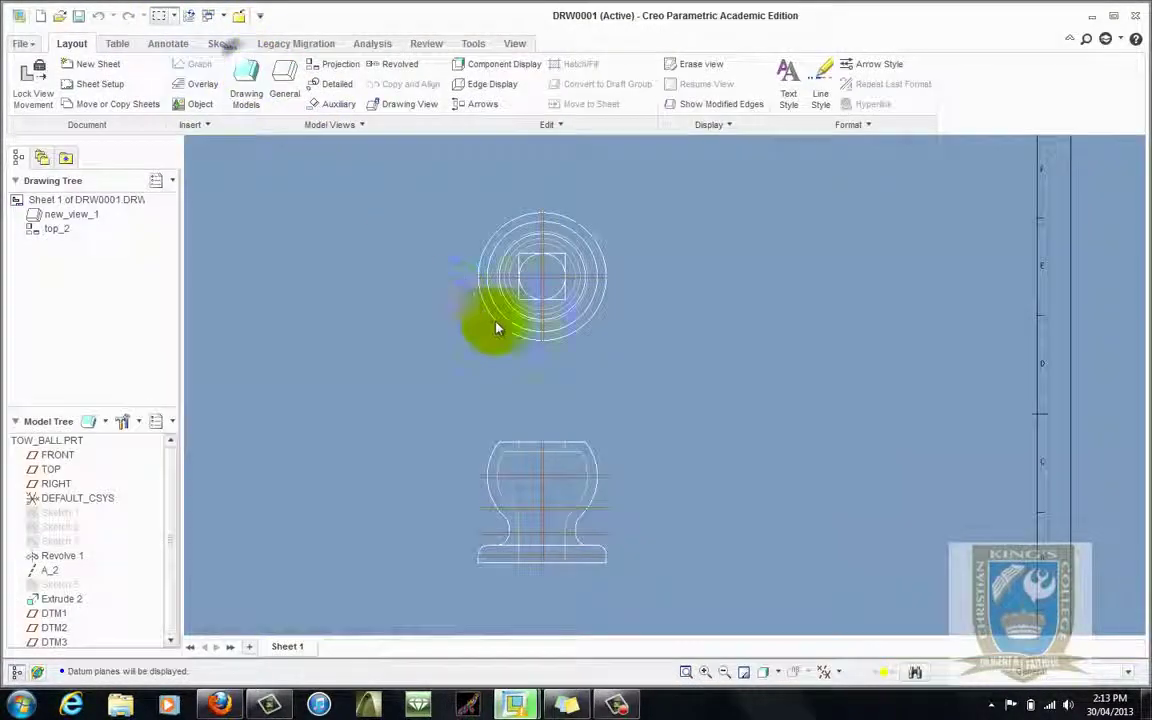
double_click(603, 446)
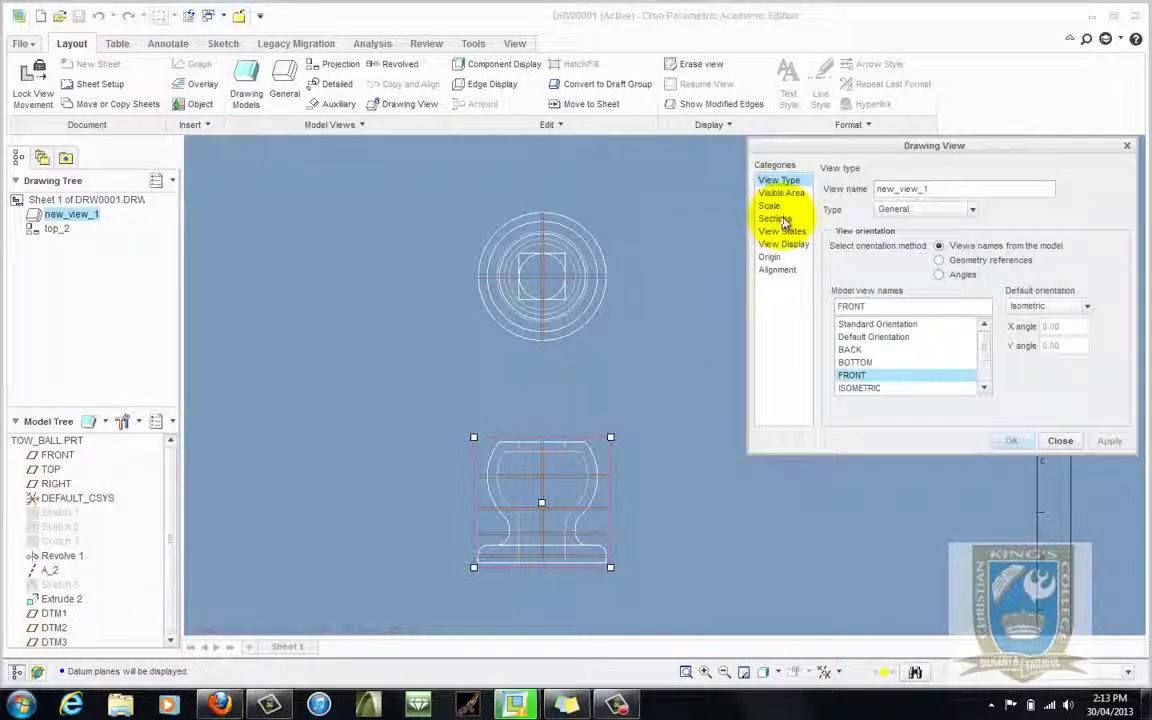
click(784, 219)
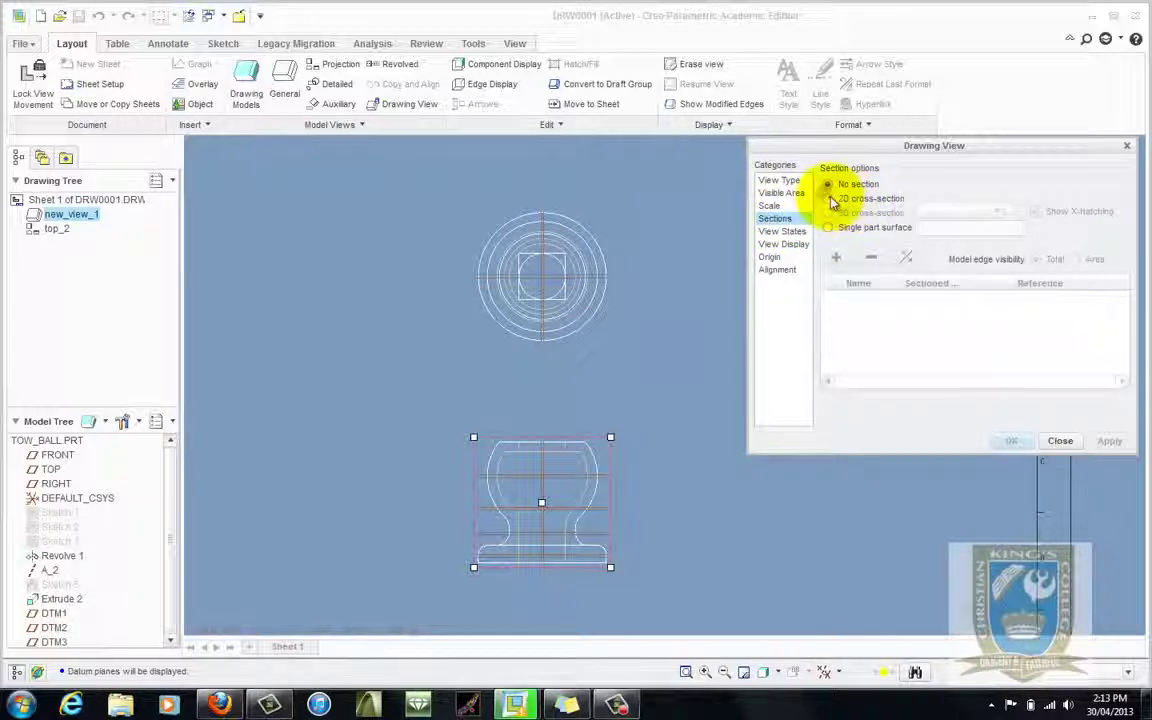
click(830, 199)
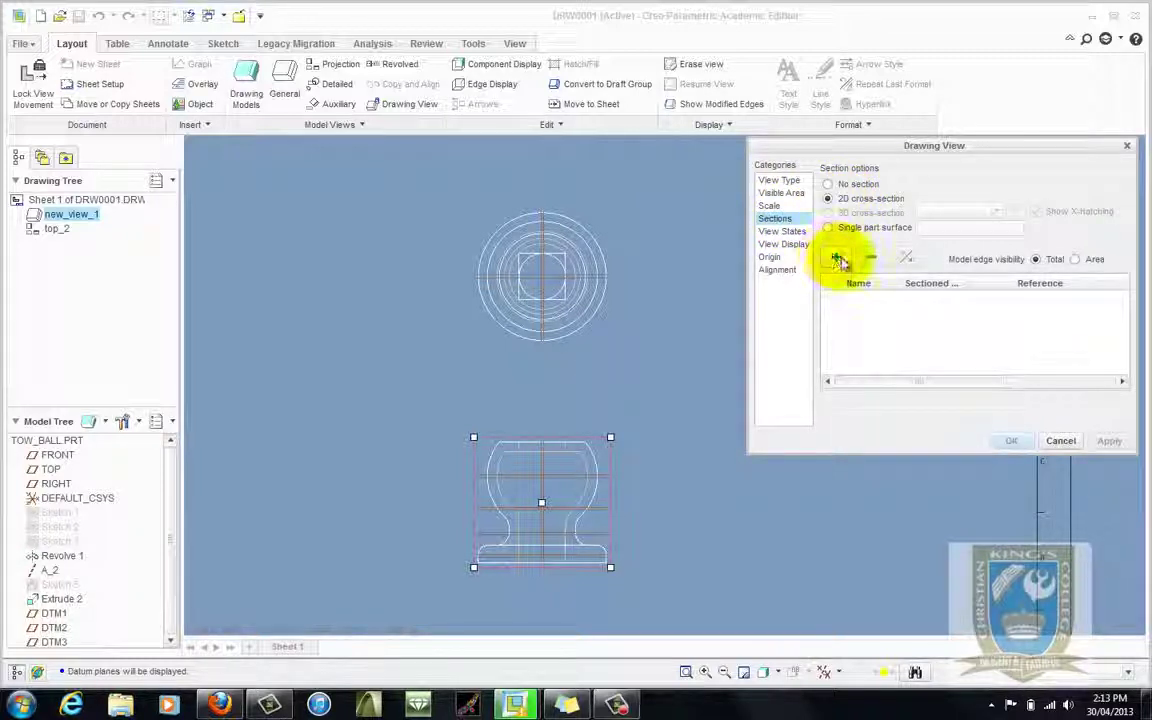
click(838, 259)
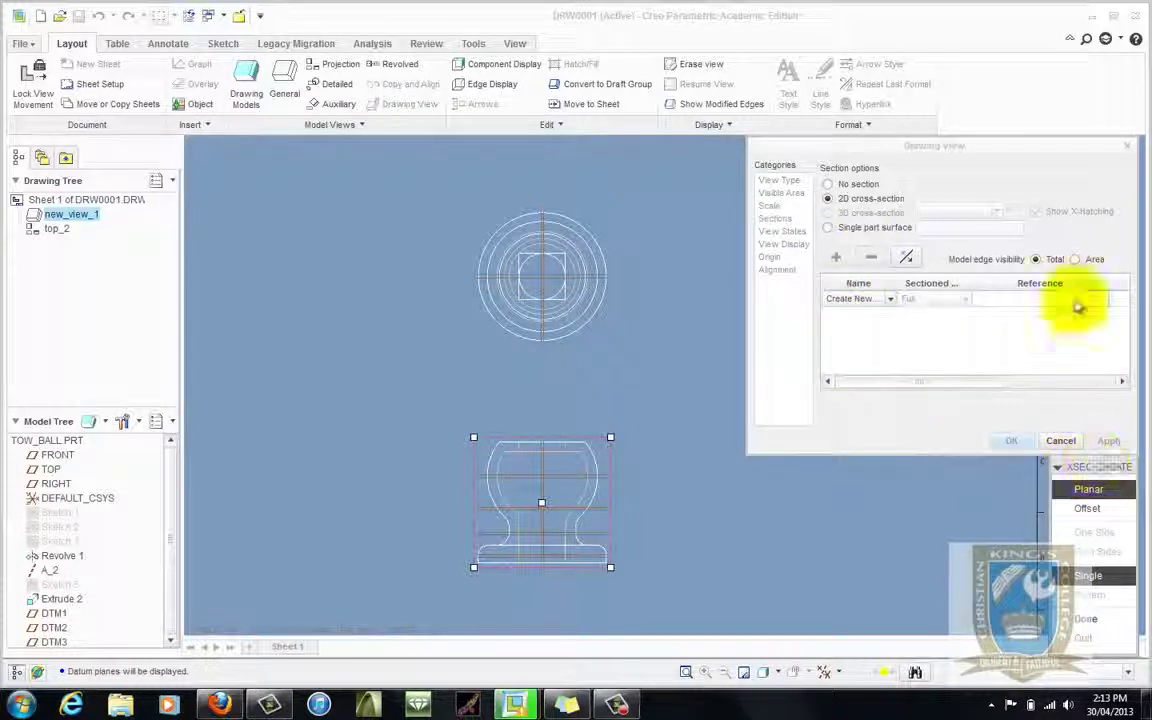
Choose a Planar, Single cross-section type and accept it
drag(1053, 157, 969, 155)
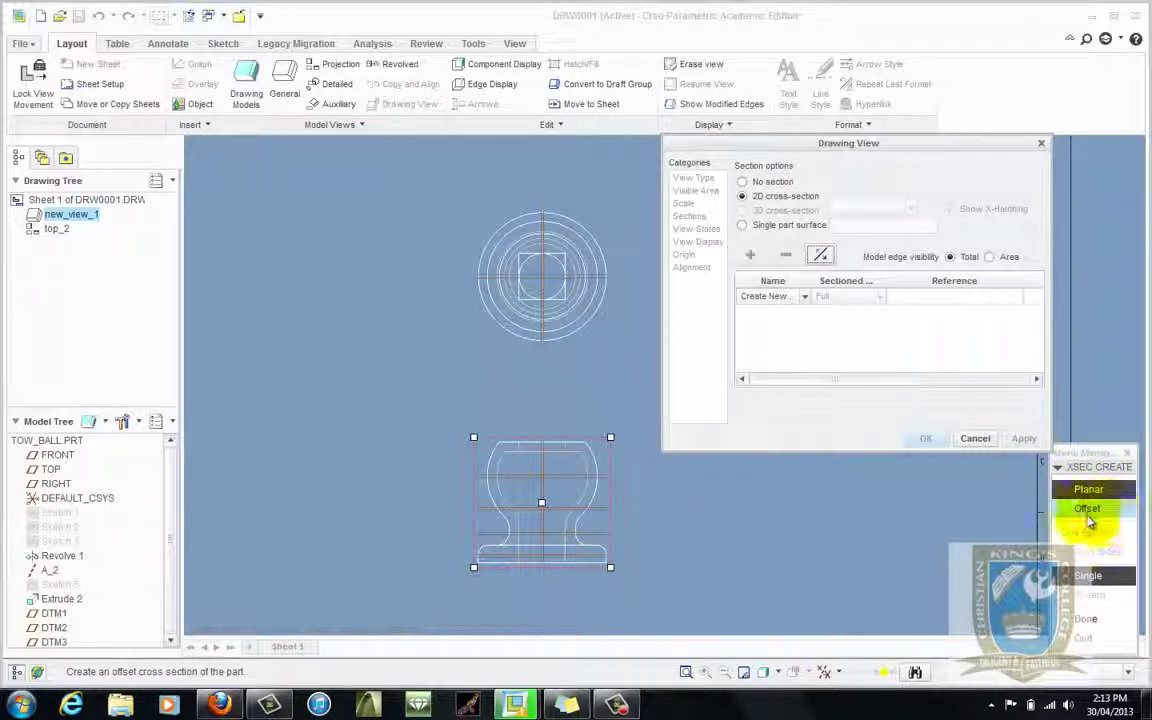
click(1107, 512)
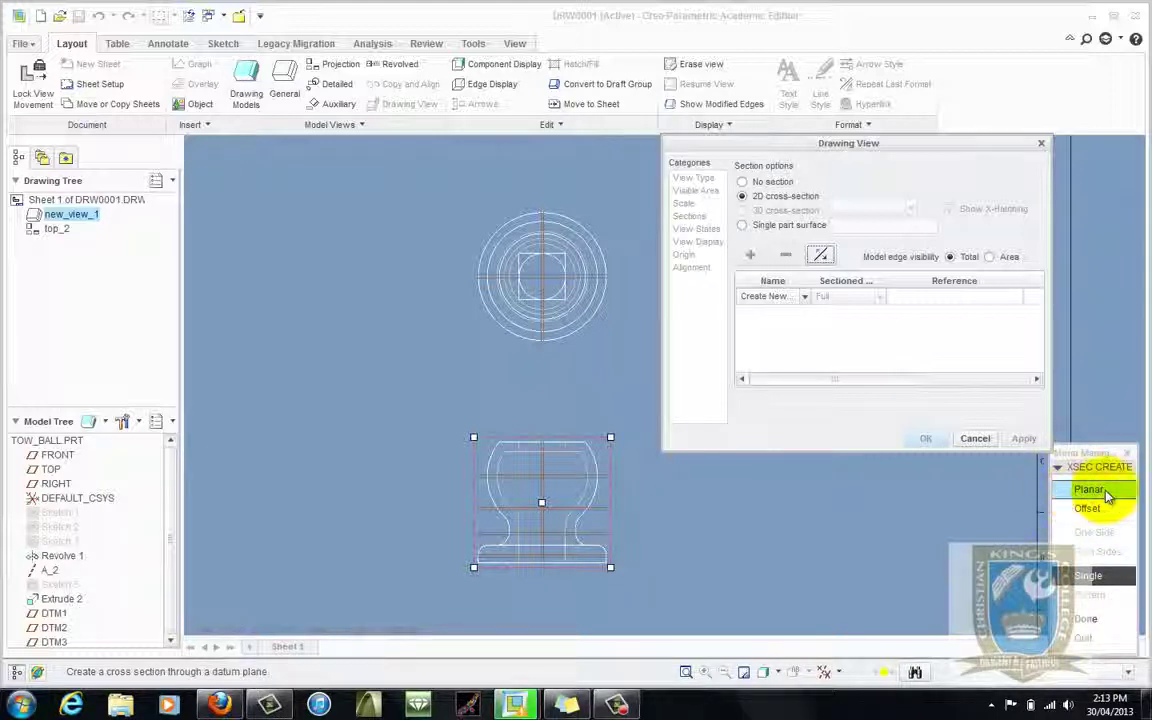
click(1089, 490)
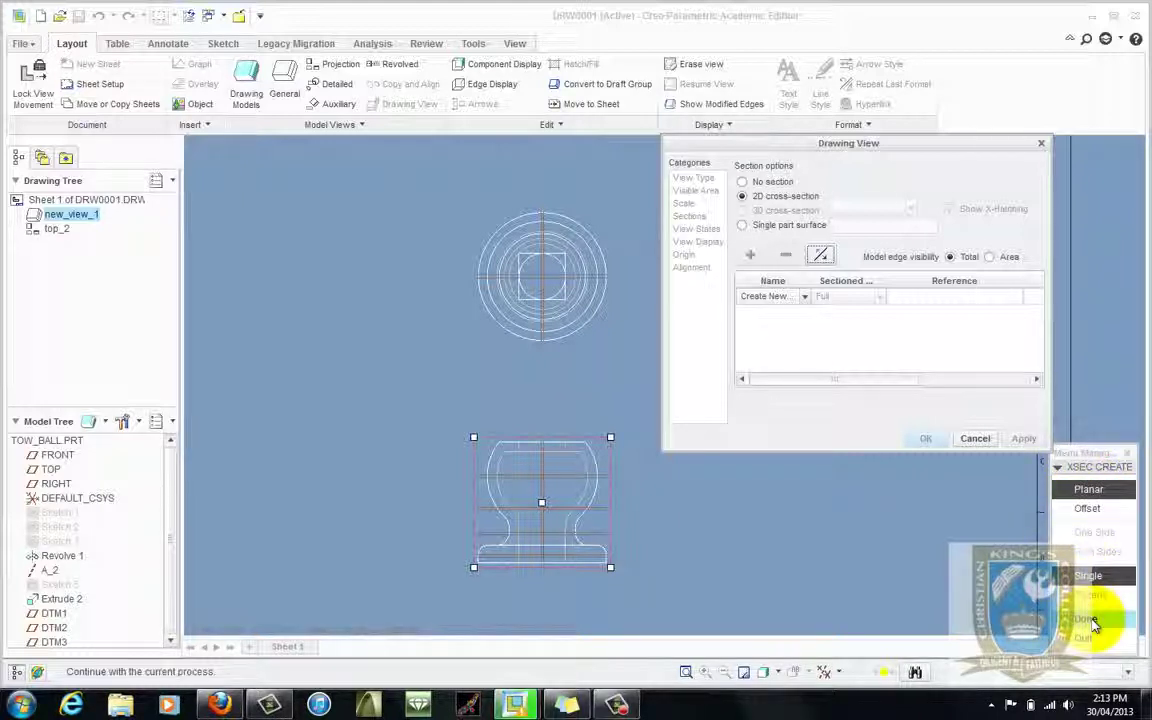
click(1090, 617)
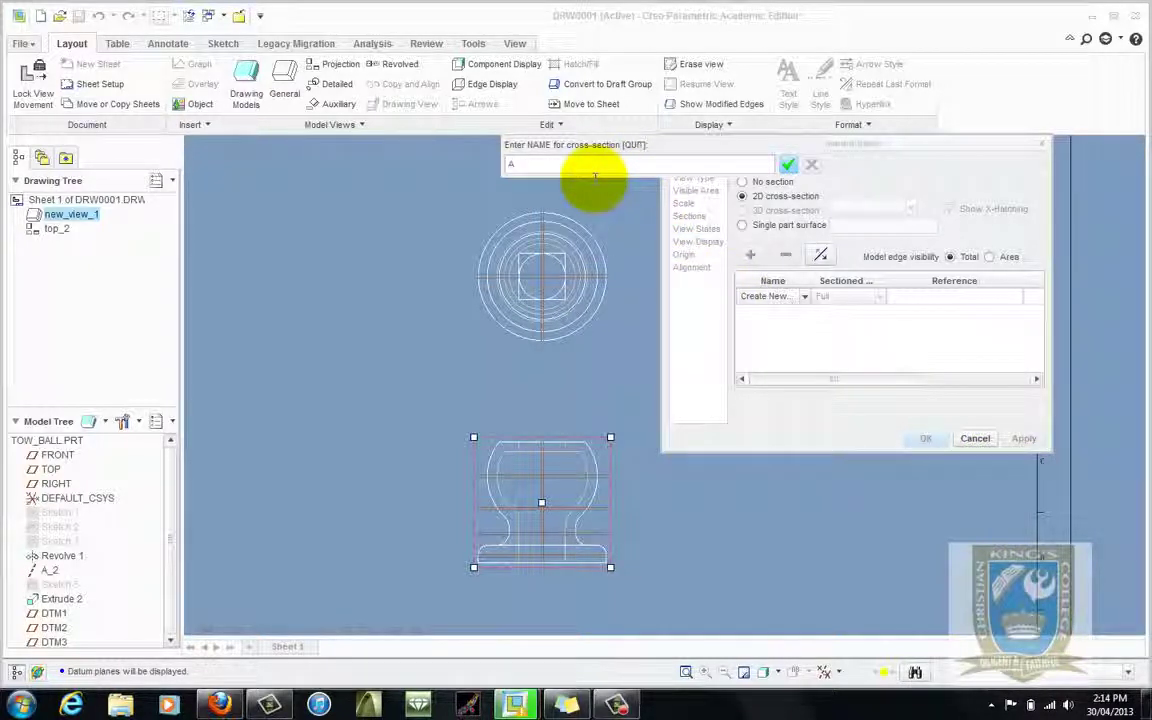
Name the section A, cut it along the FRONT datum plane and apply it to the front view
text(A)
key(Return)
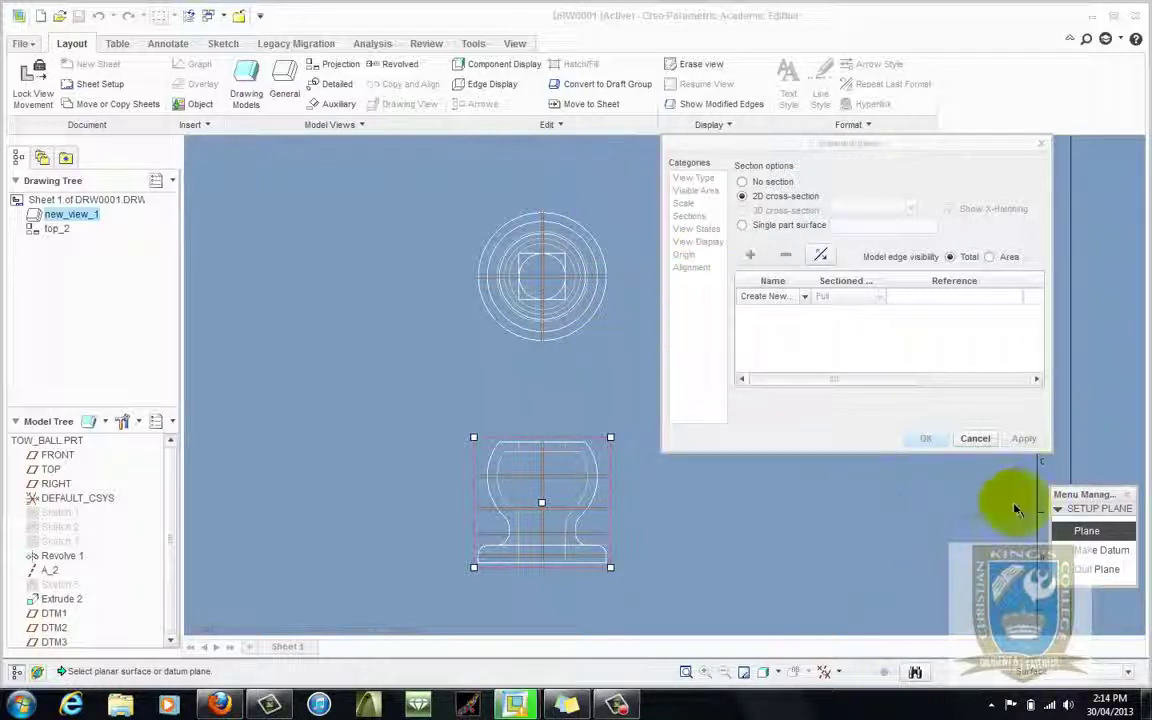
click(1084, 532)
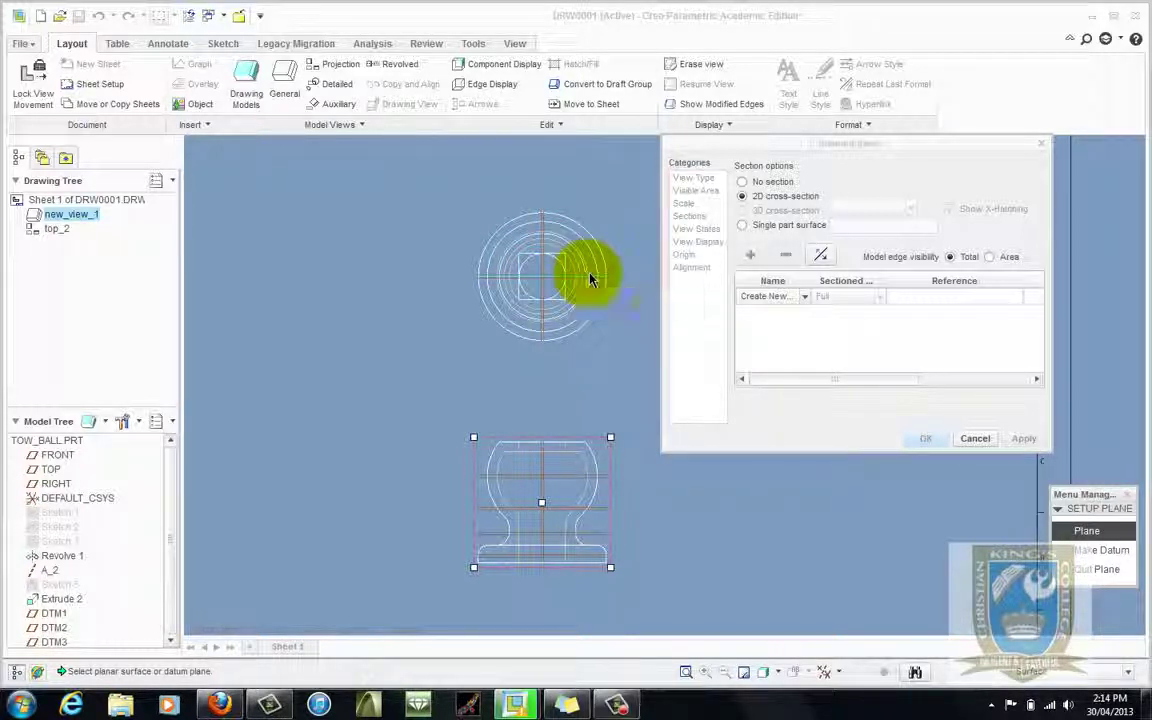
click(590, 280)
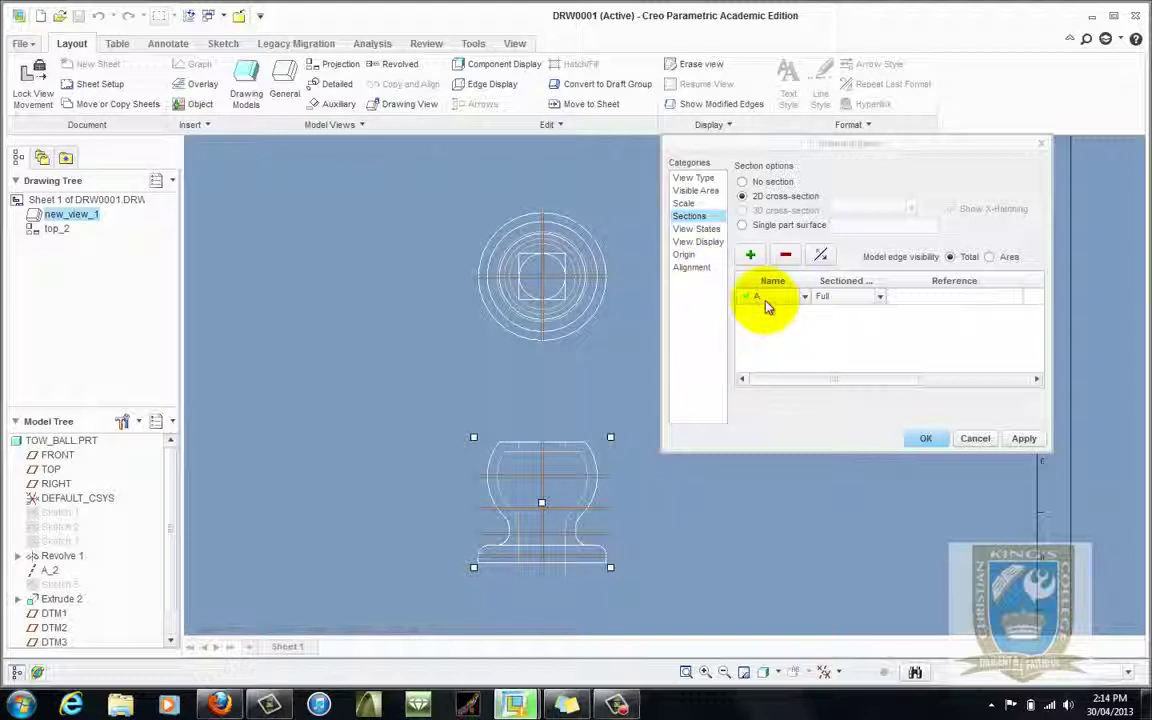
click(1023, 439)
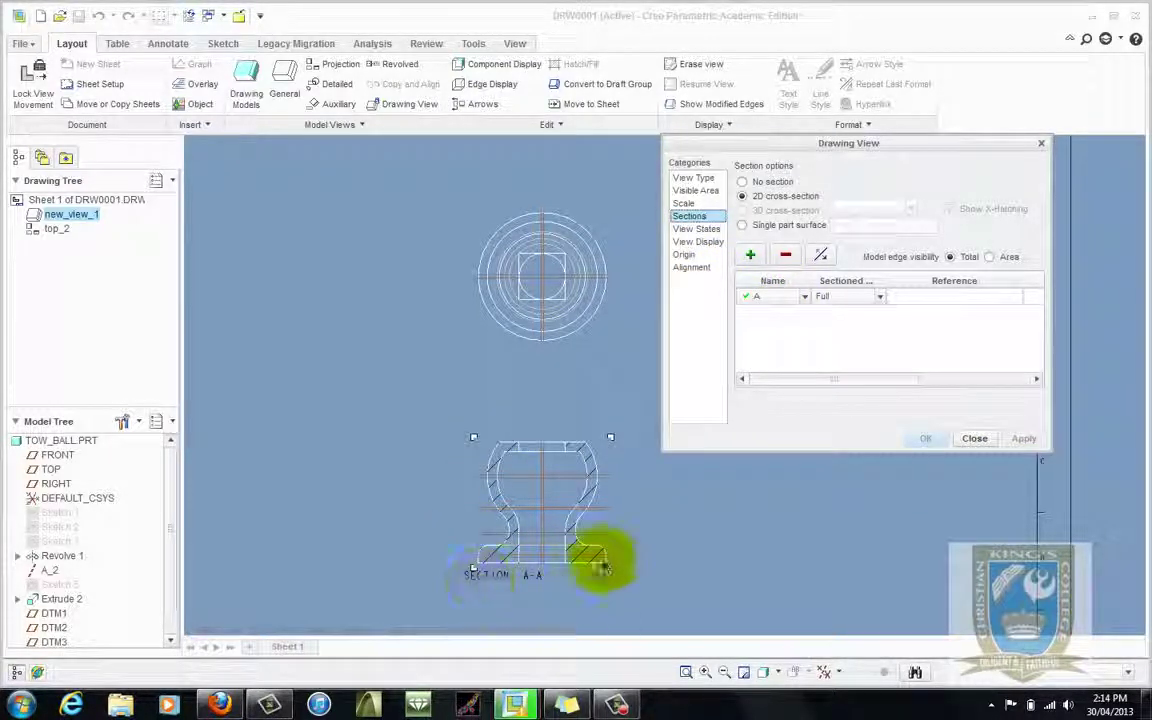
scroll(575, 500, up, 5)
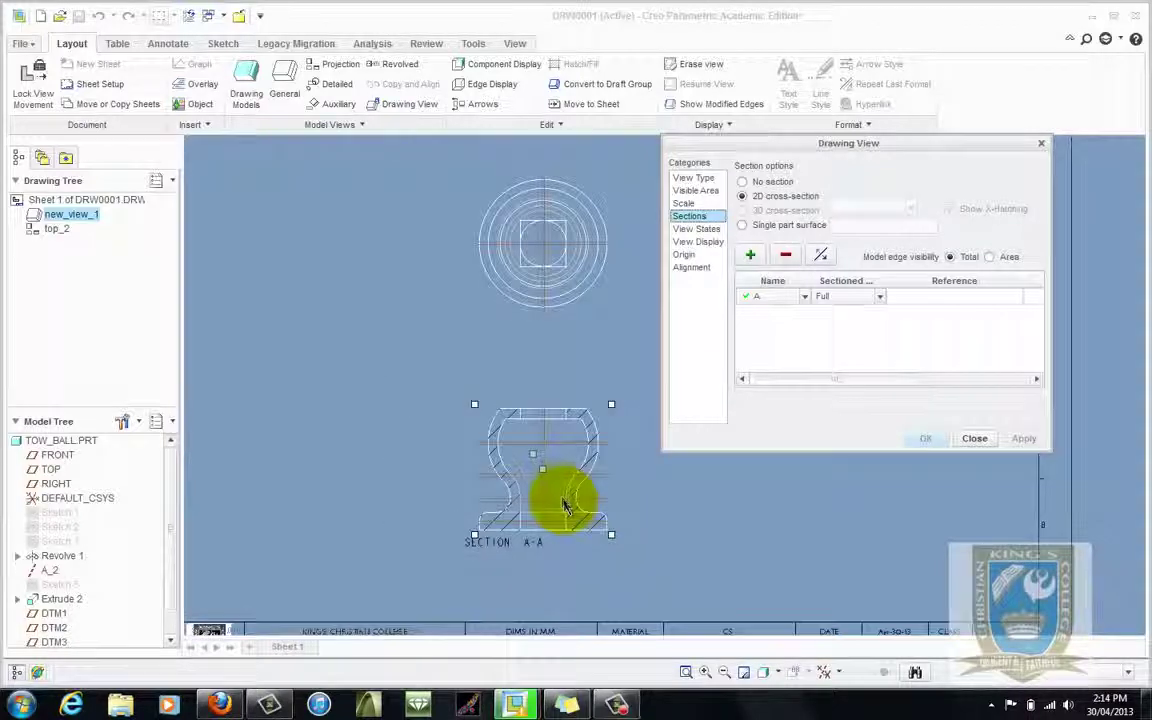
scroll(562, 503, down, 3)
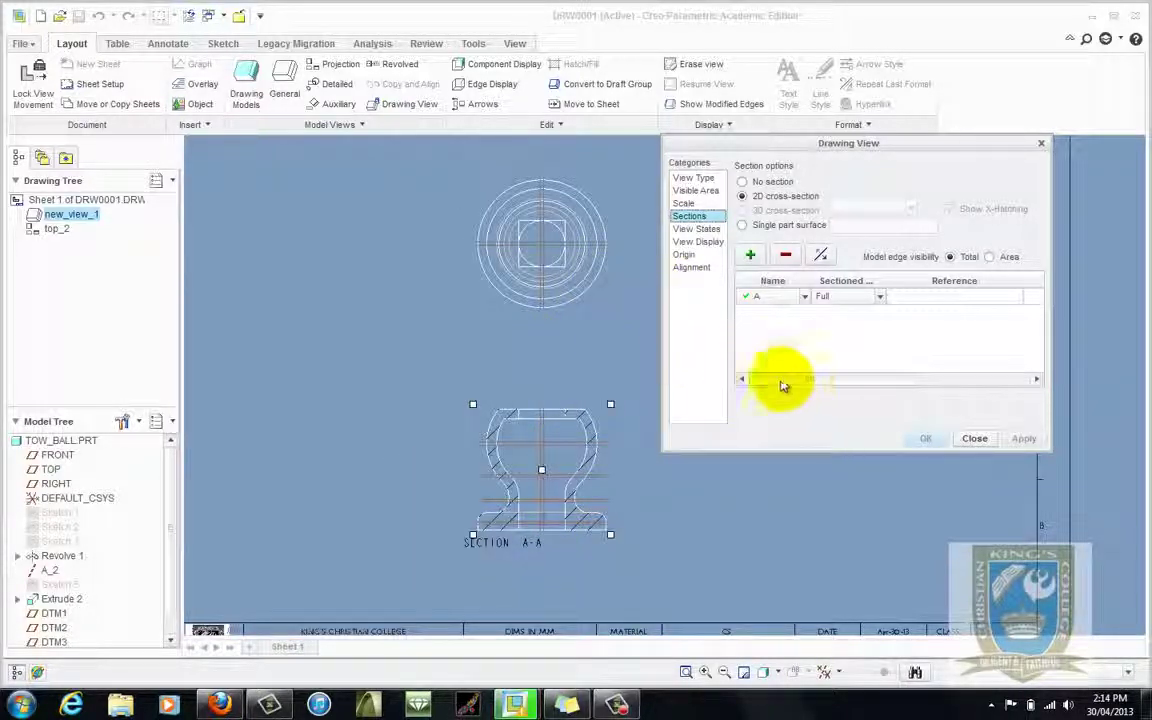
Show section A arrows on the top view and apply the setting
drag(808, 385, 969, 391)
click(988, 297)
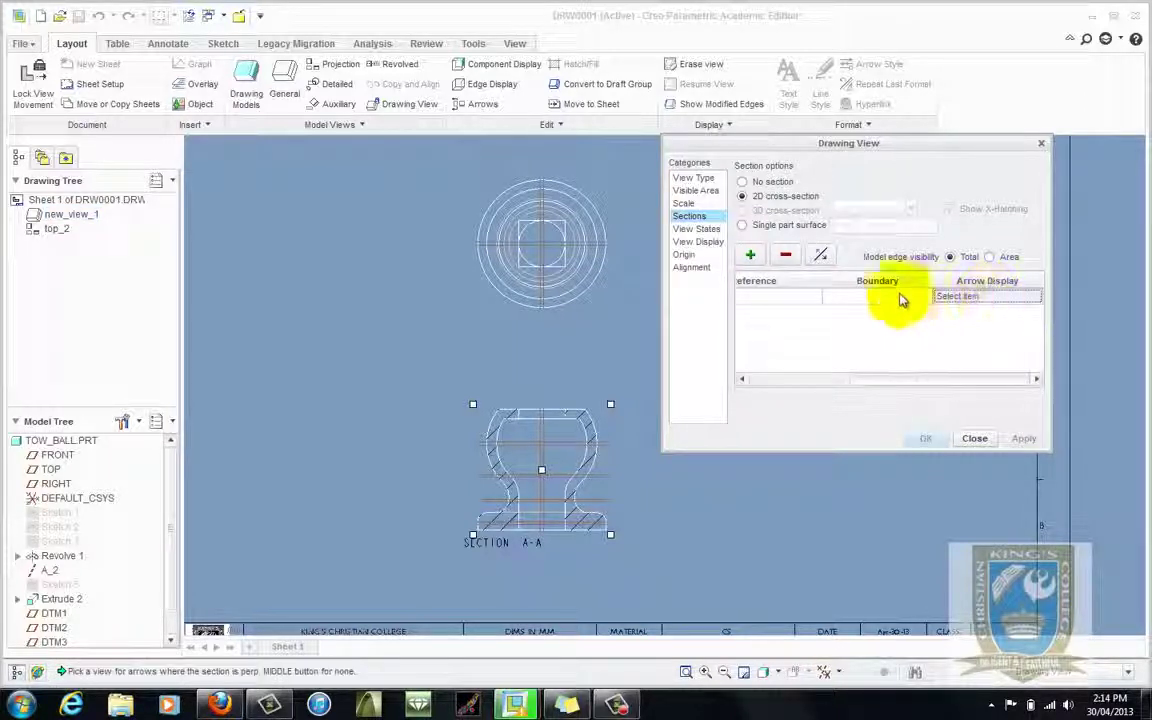
click(556, 265)
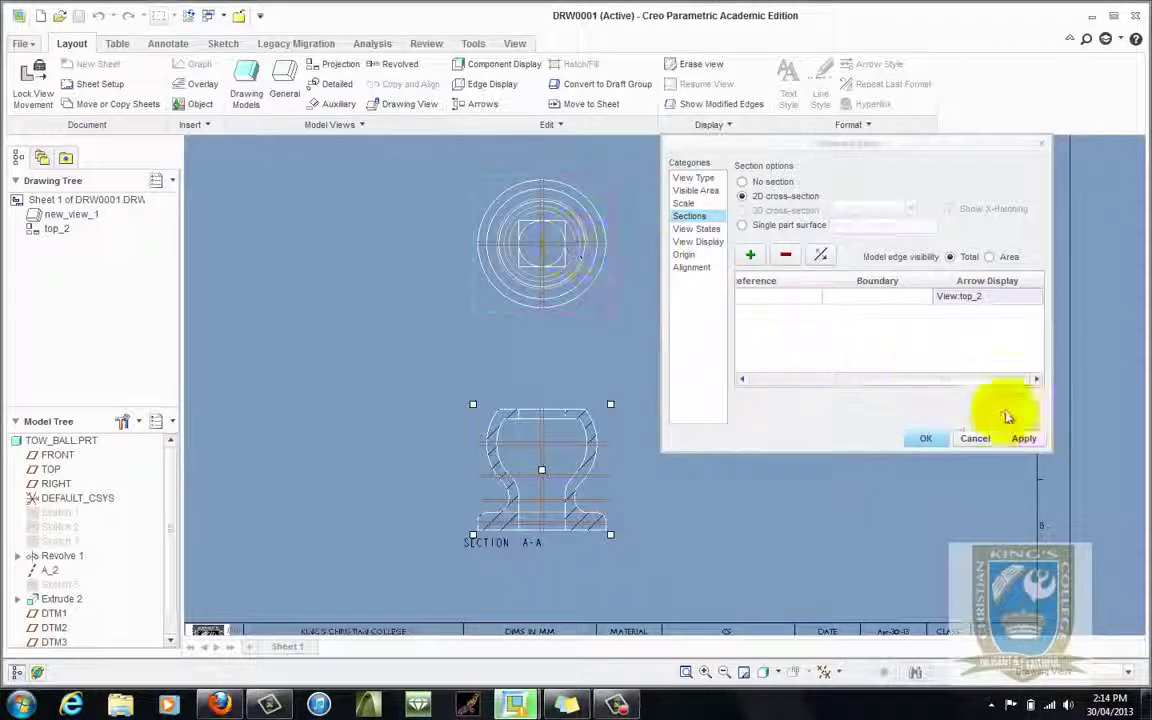
click(1026, 438)
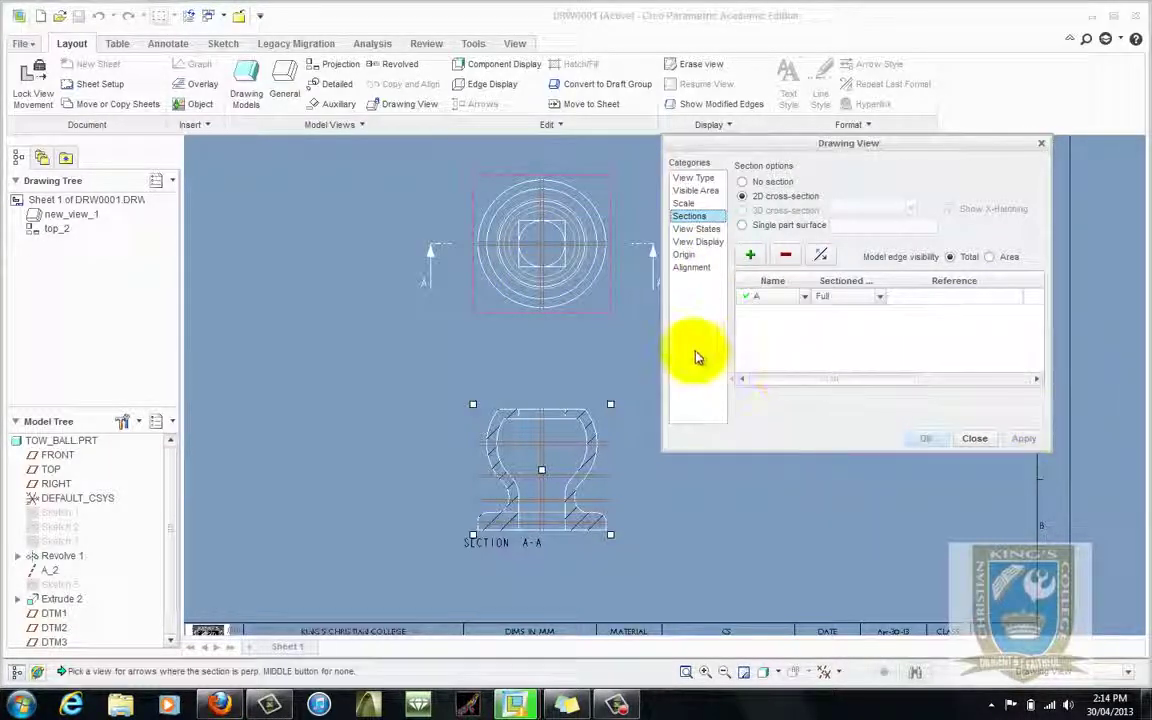
scroll(440, 345, down, 3)
scroll(505, 328, up, 3)
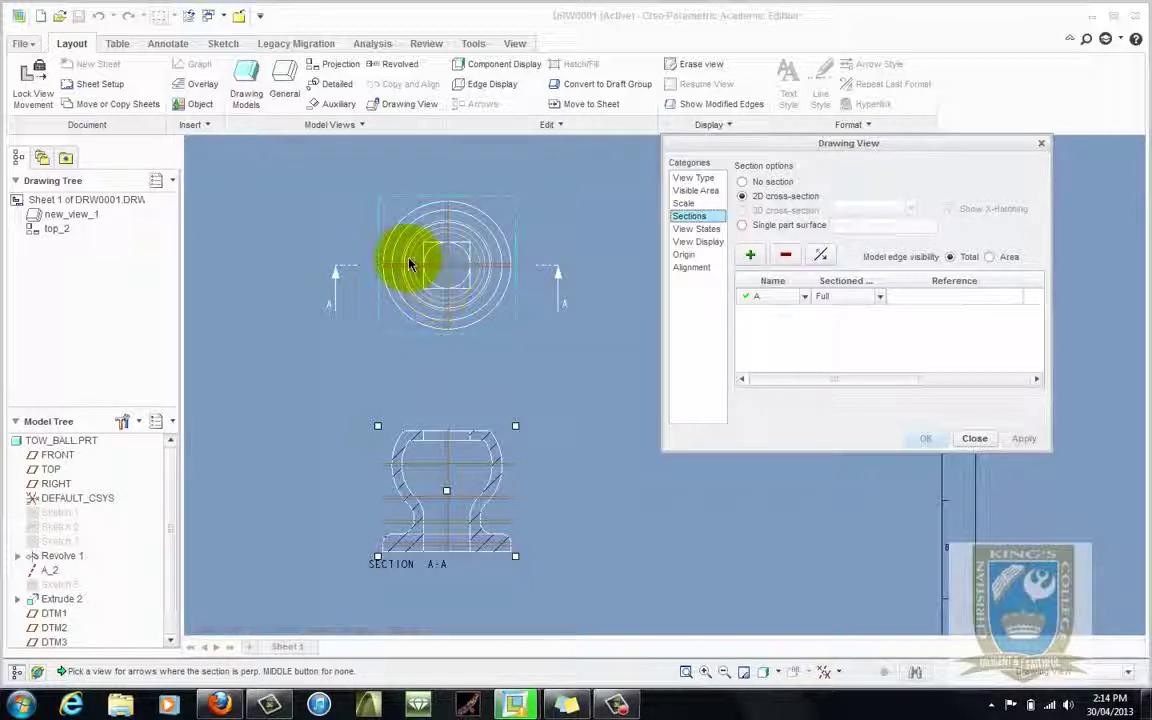
click(502, 258)
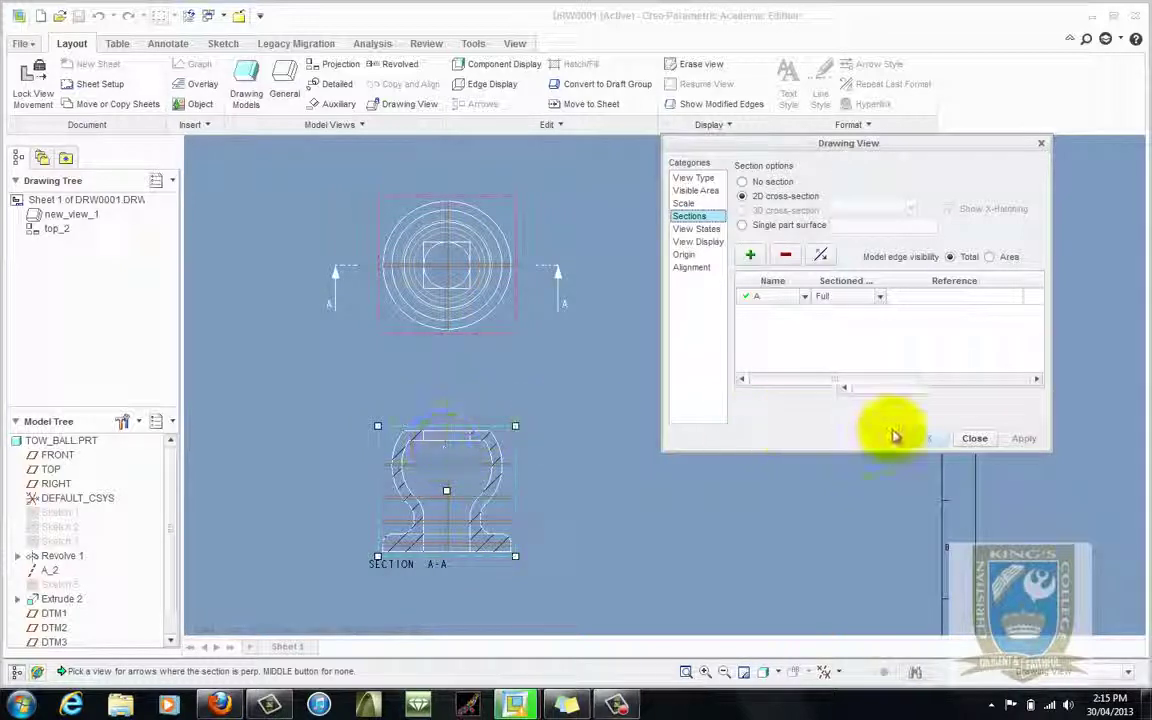
Close the Drawing View dialog and select the SECTION A-A view
click(966, 438)
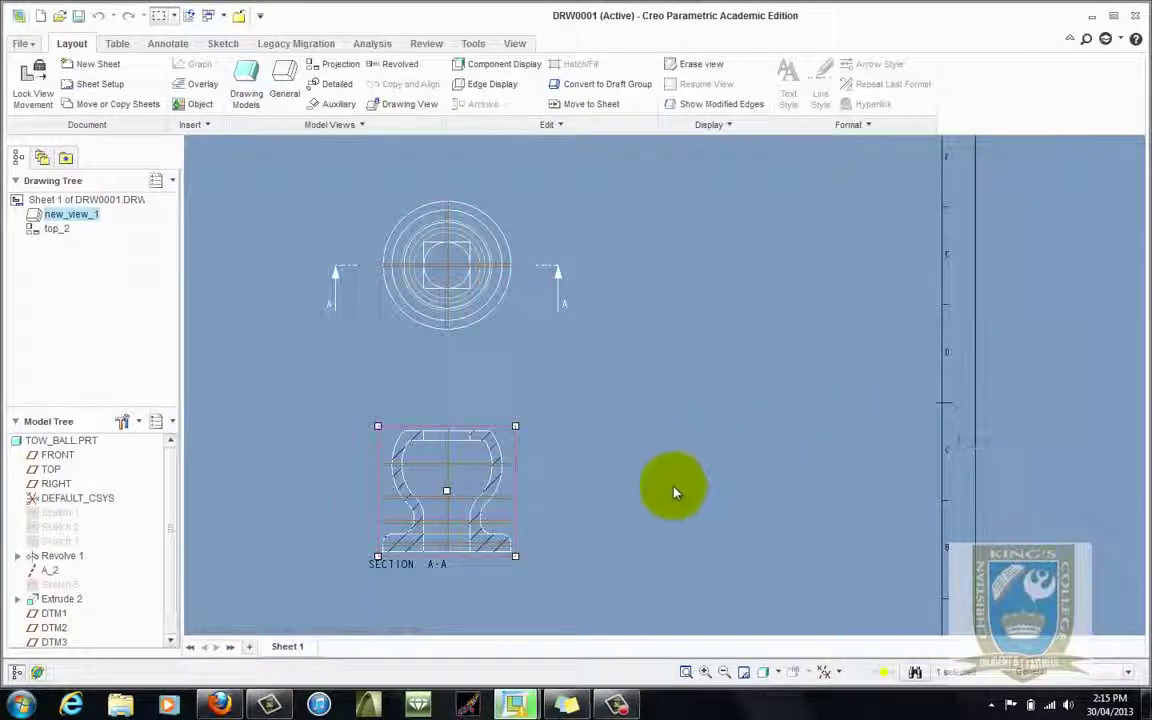
click(655, 432)
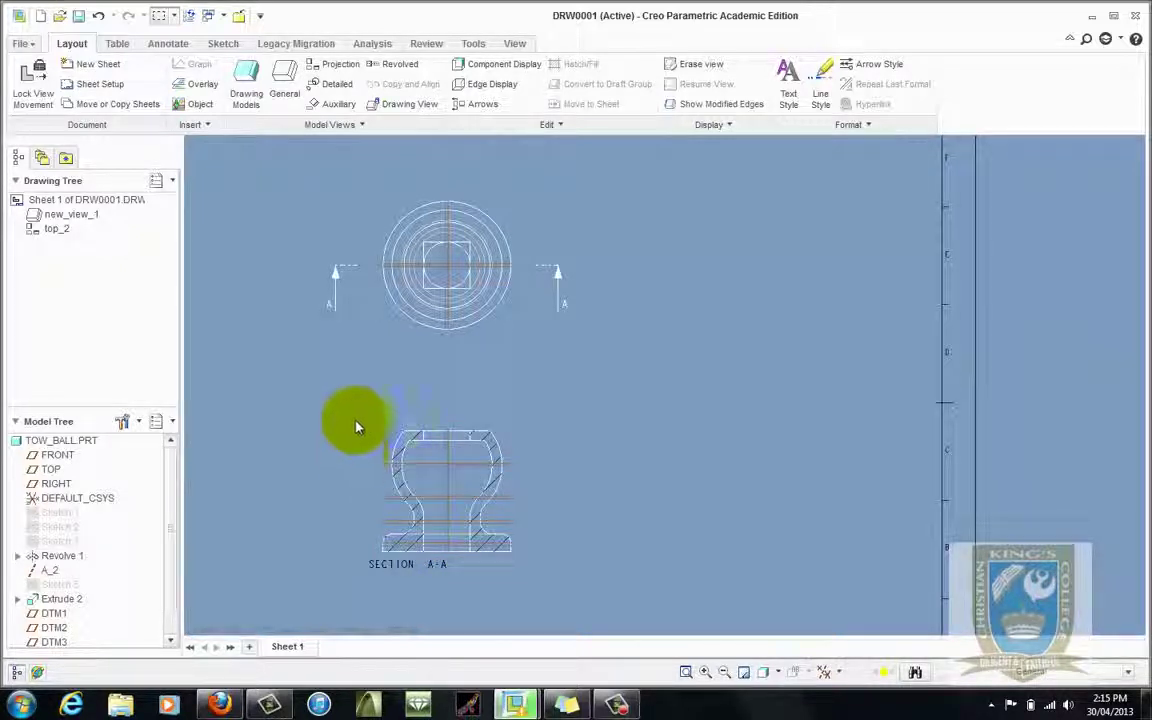
click(487, 459)
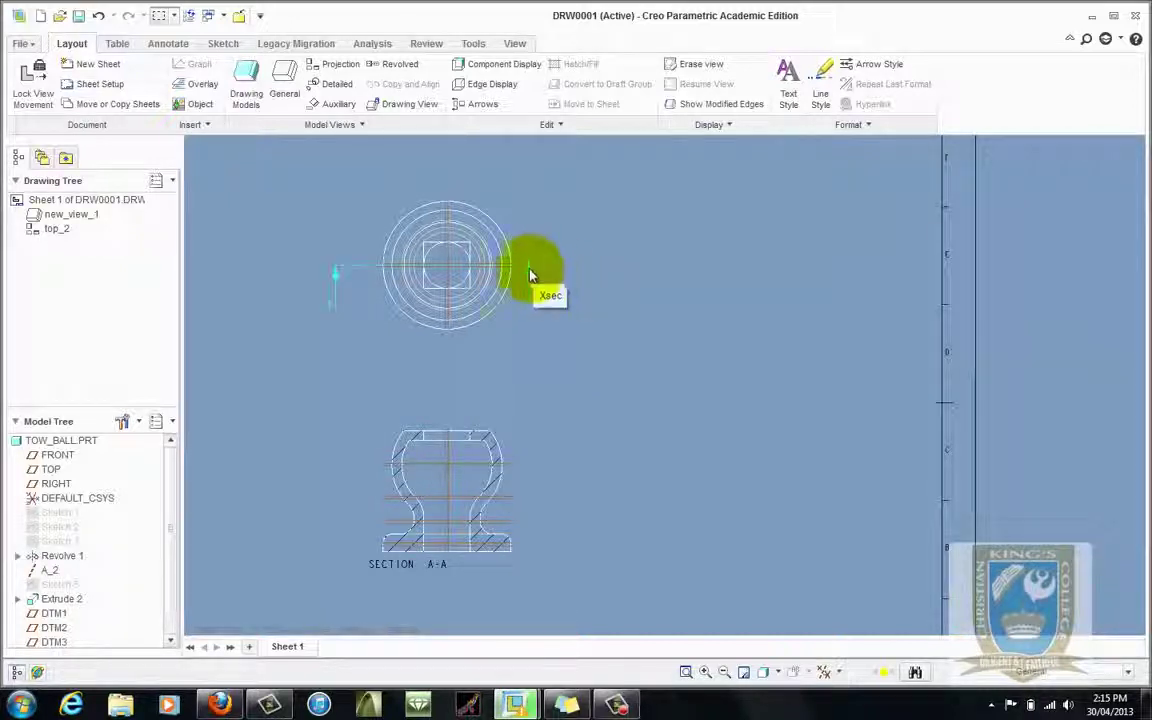
Delete cross-section A in TOW_BALL's View Manager, then return to DRW0001
click(215, 16)
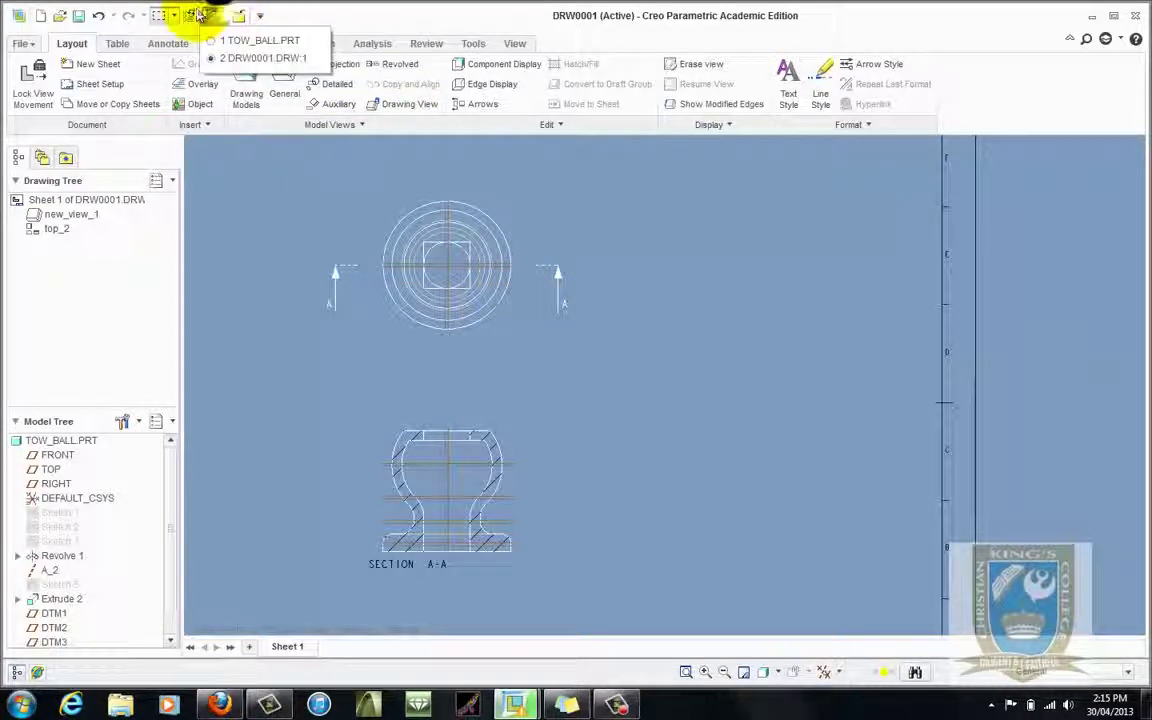
click(256, 40)
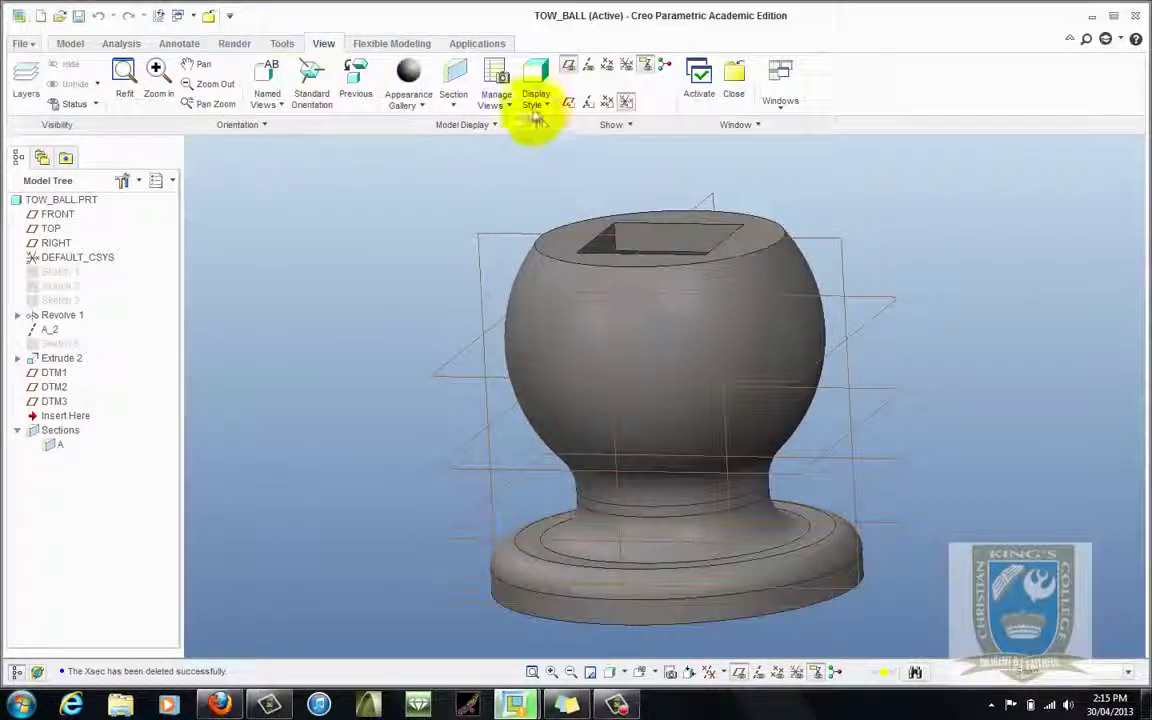
click(496, 80)
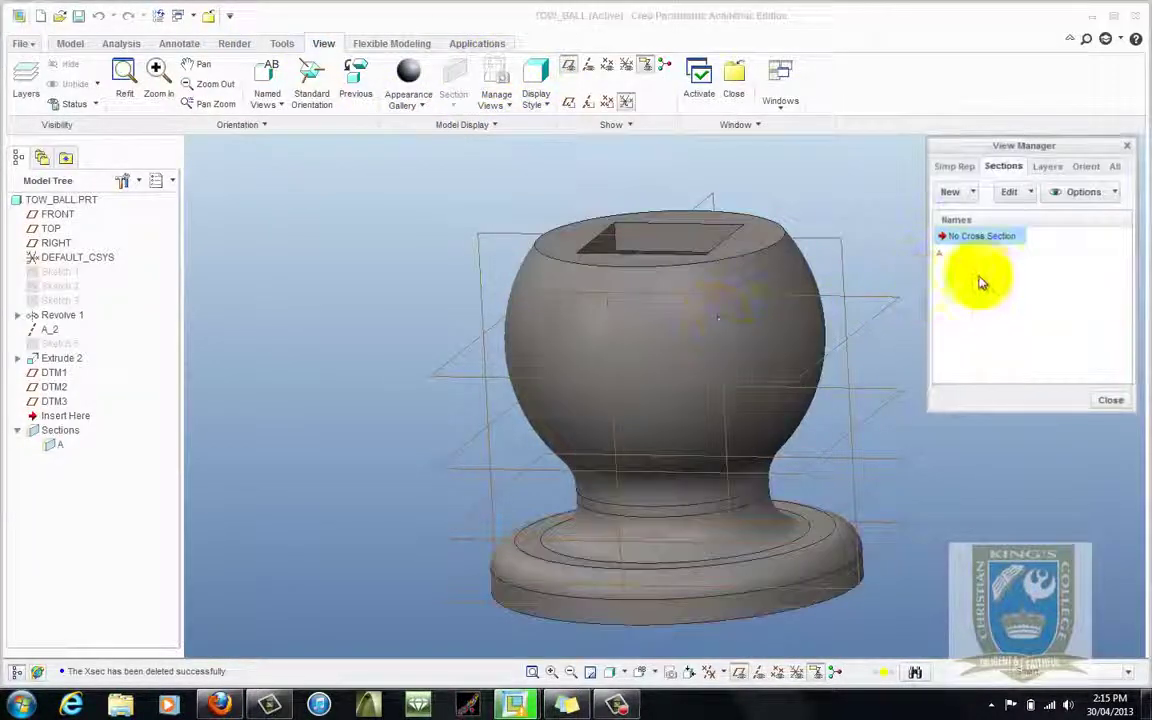
right_click(945, 255)
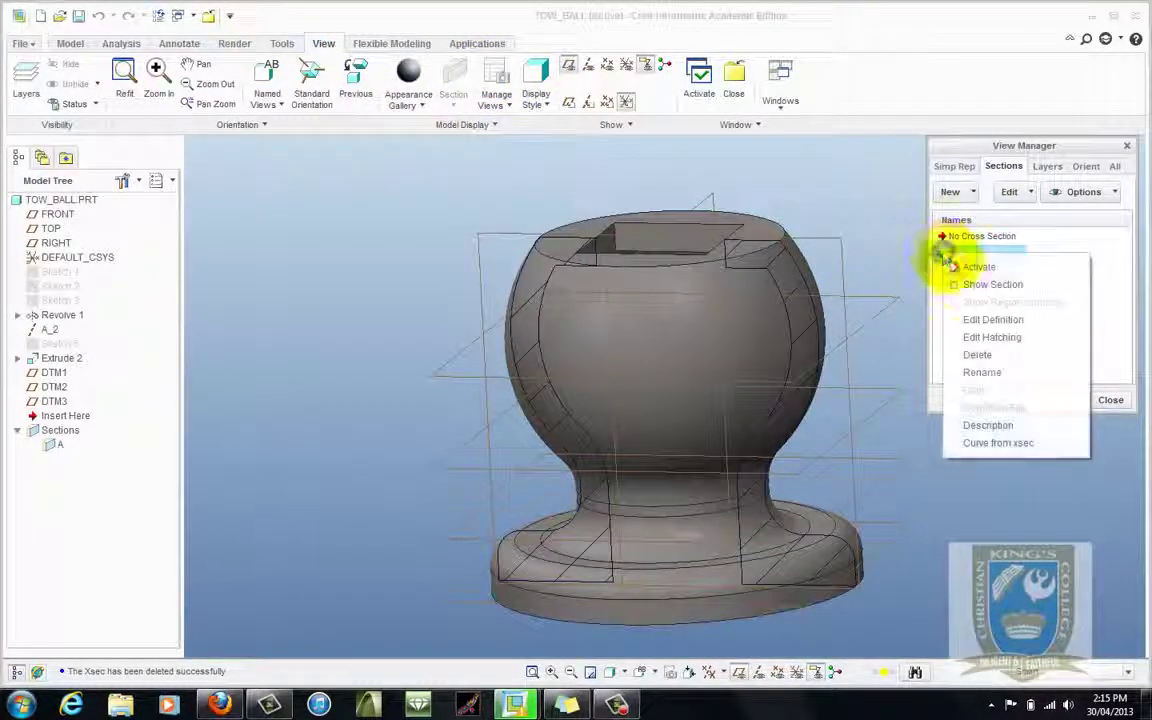
click(997, 356)
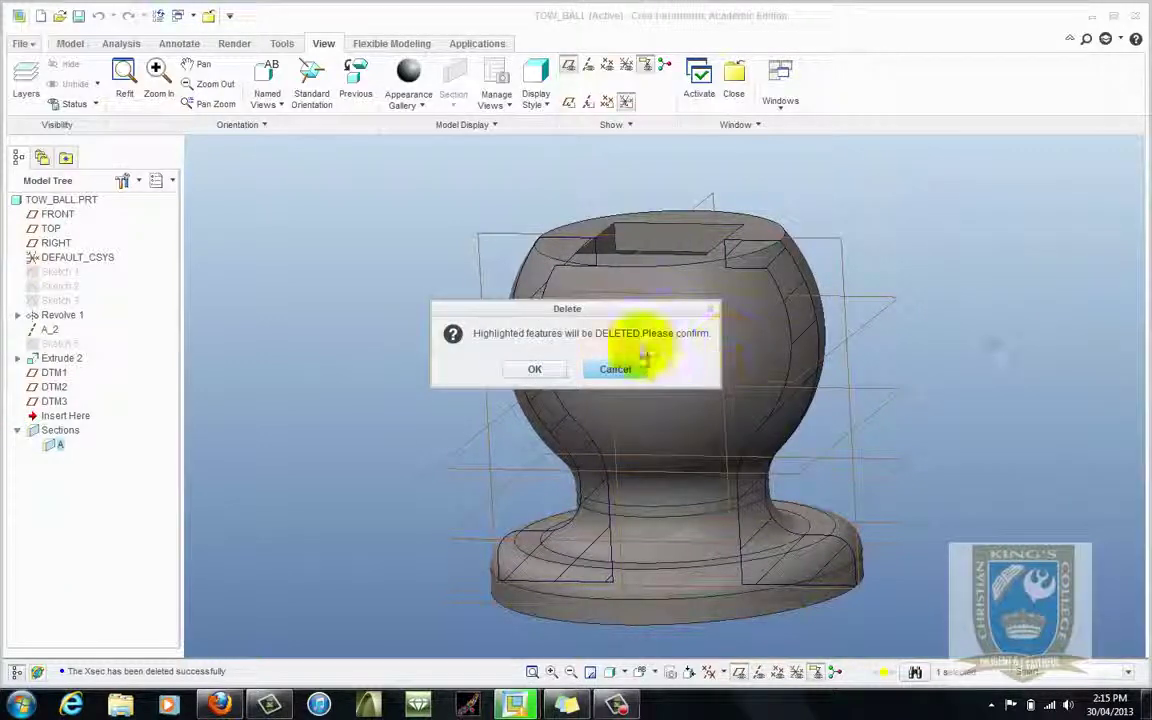
click(536, 370)
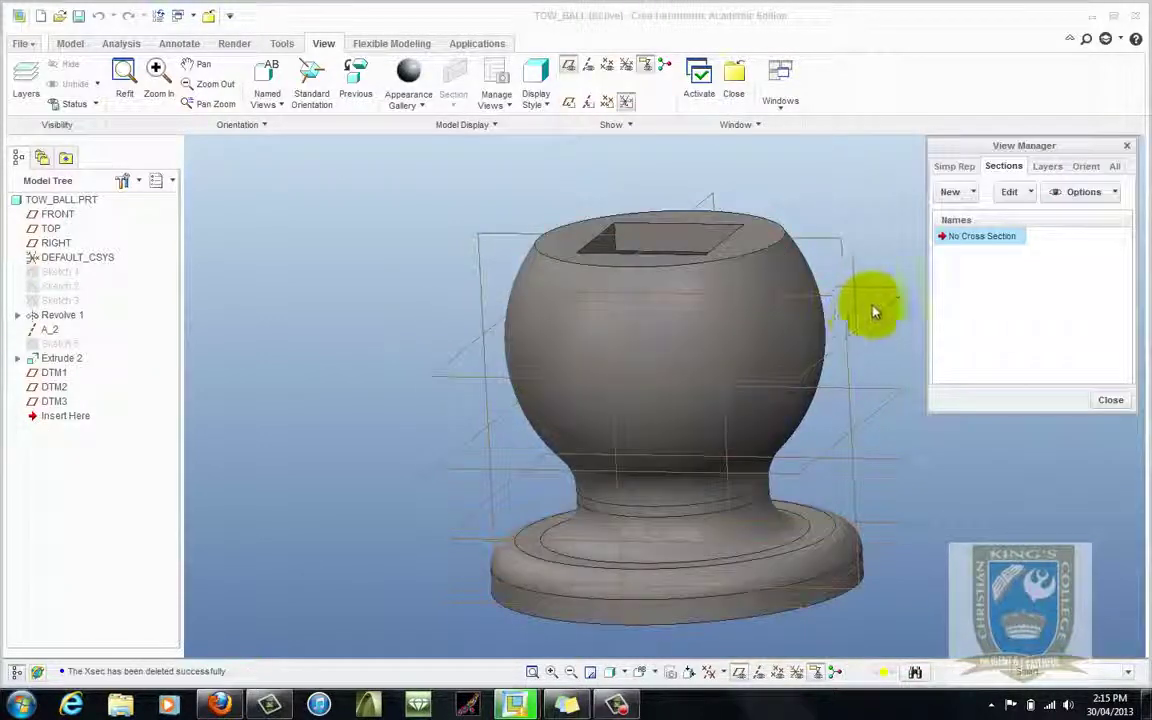
click(1108, 399)
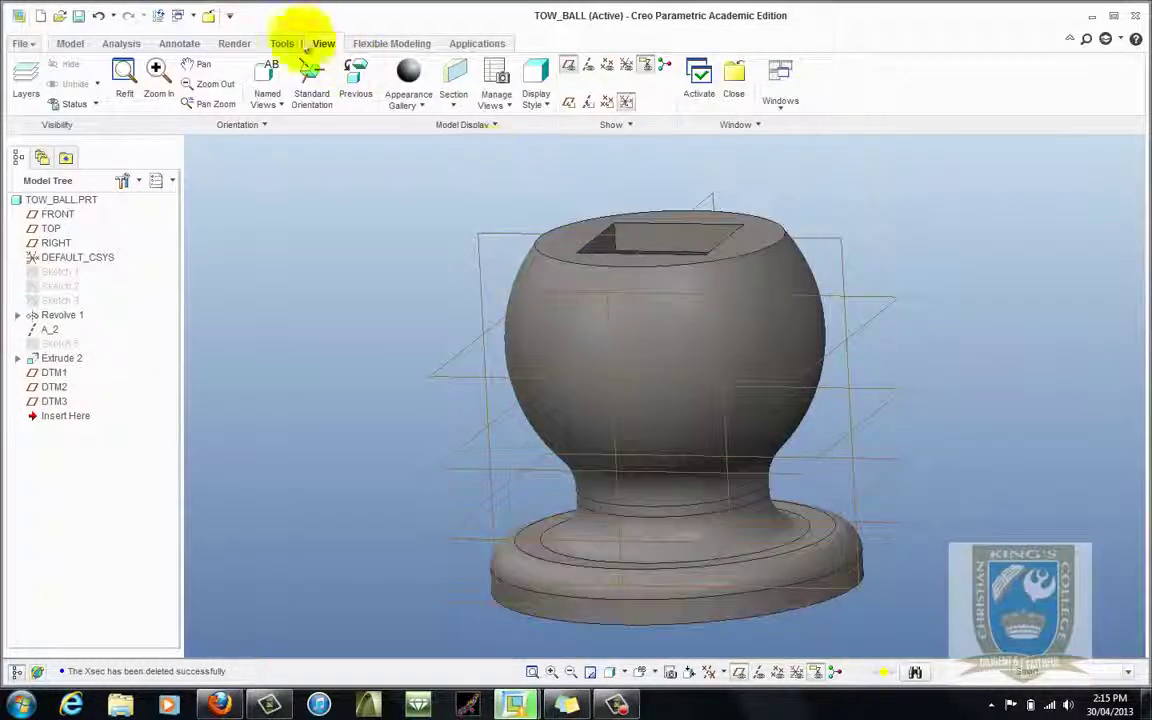
click(186, 19)
click(200, 55)
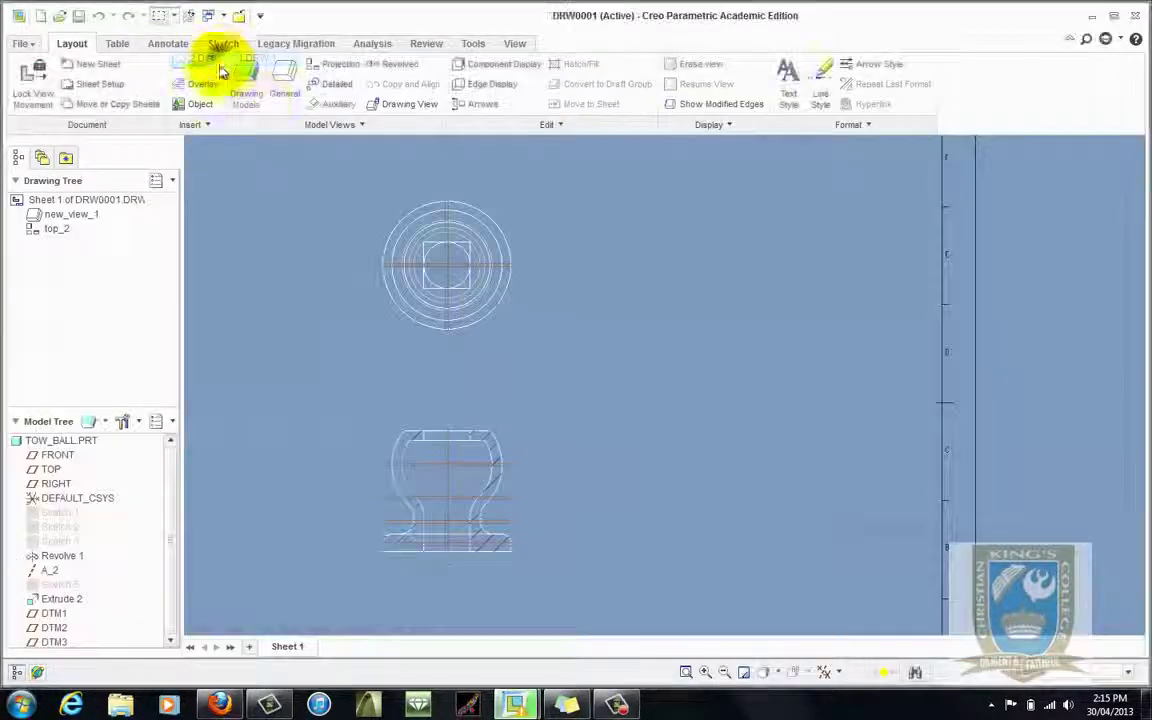
Start a new offset 2D cross-section named B for the lower front view
double_click(484, 433)
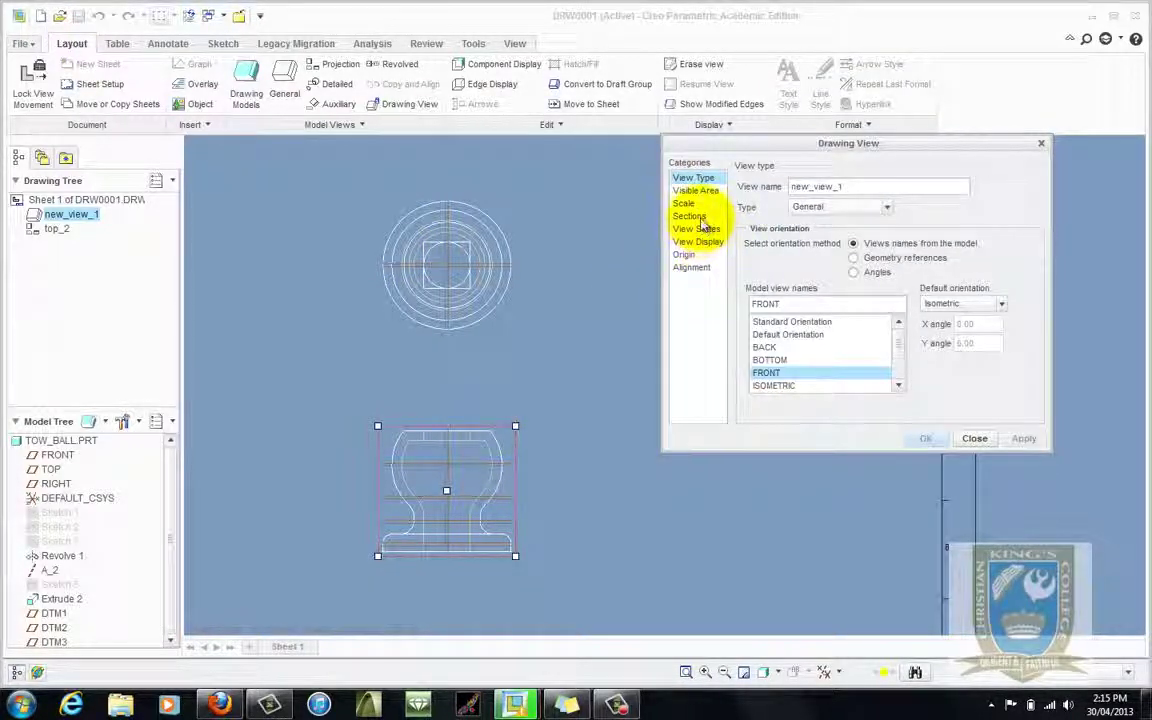
click(692, 216)
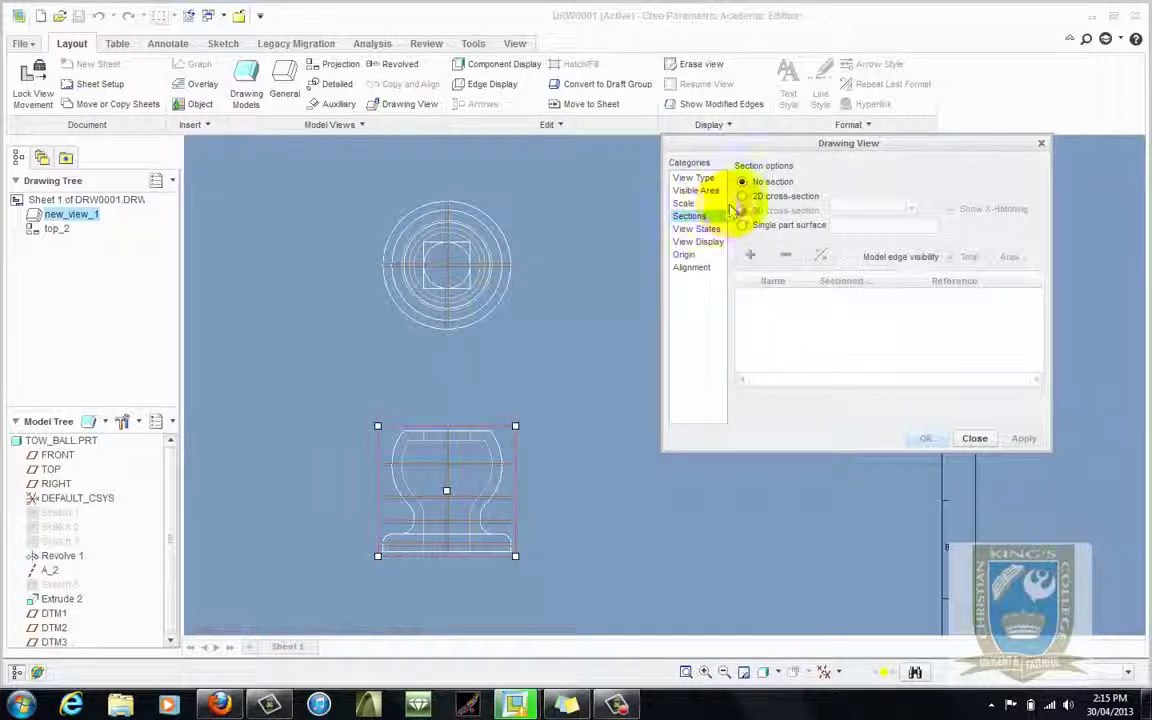
click(742, 196)
click(750, 254)
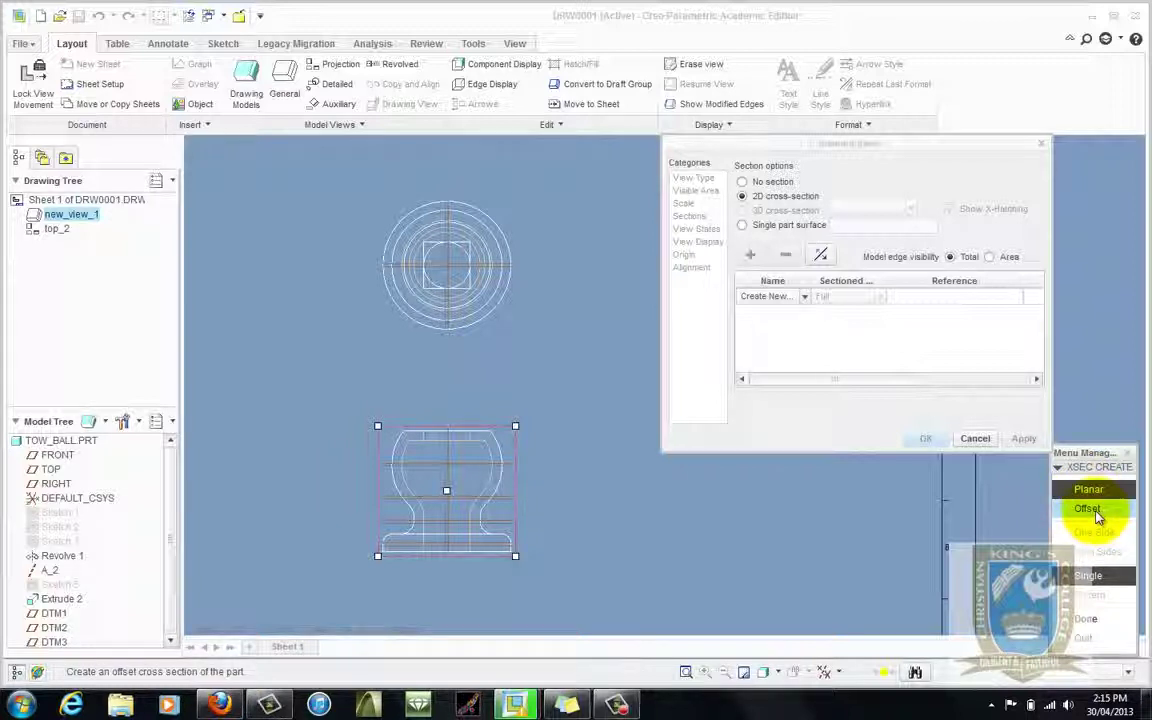
click(1093, 512)
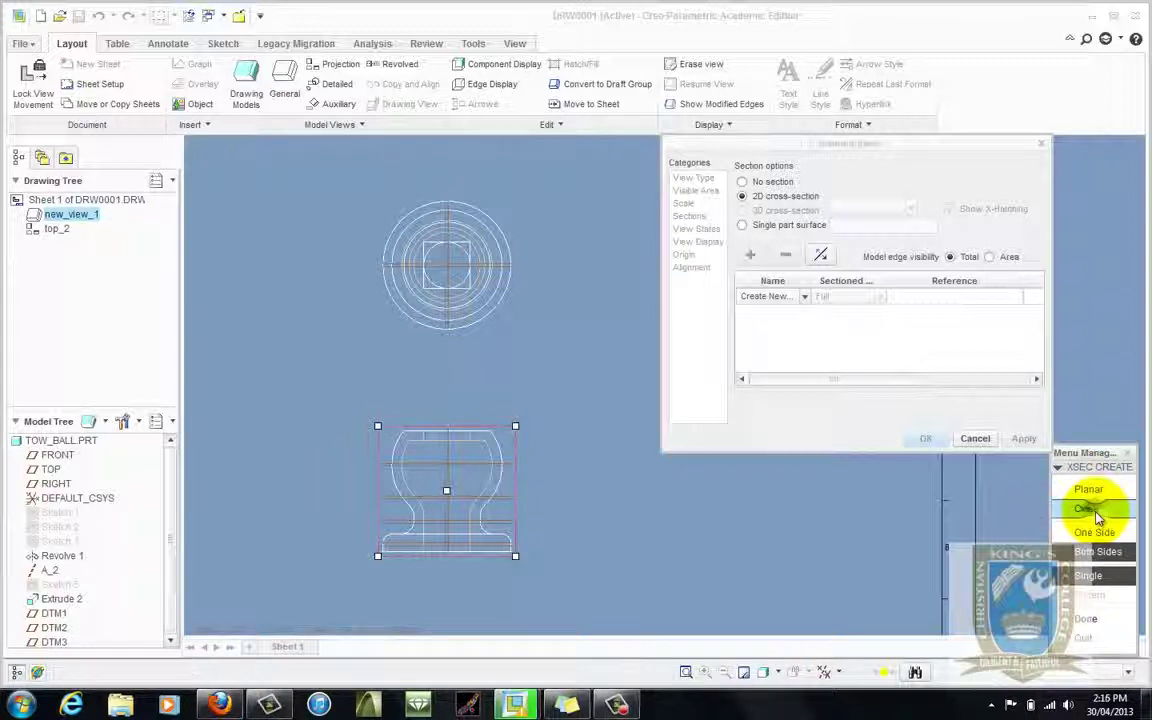
click(1088, 619)
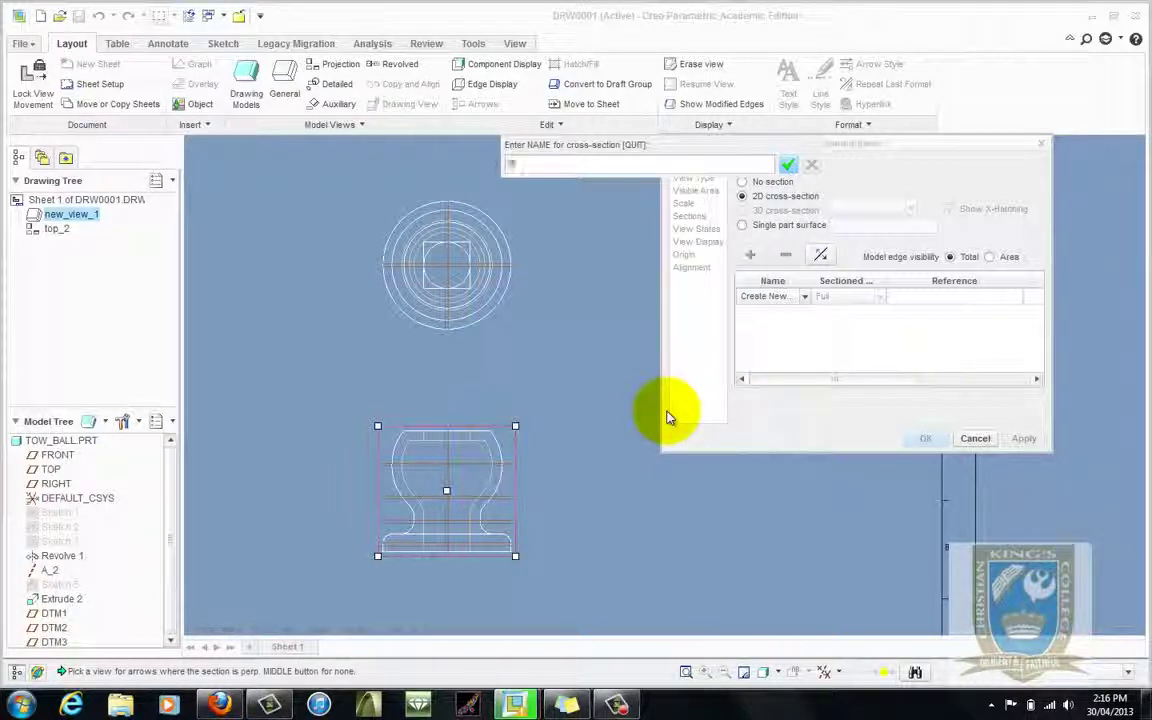
text(B)
key(Return)
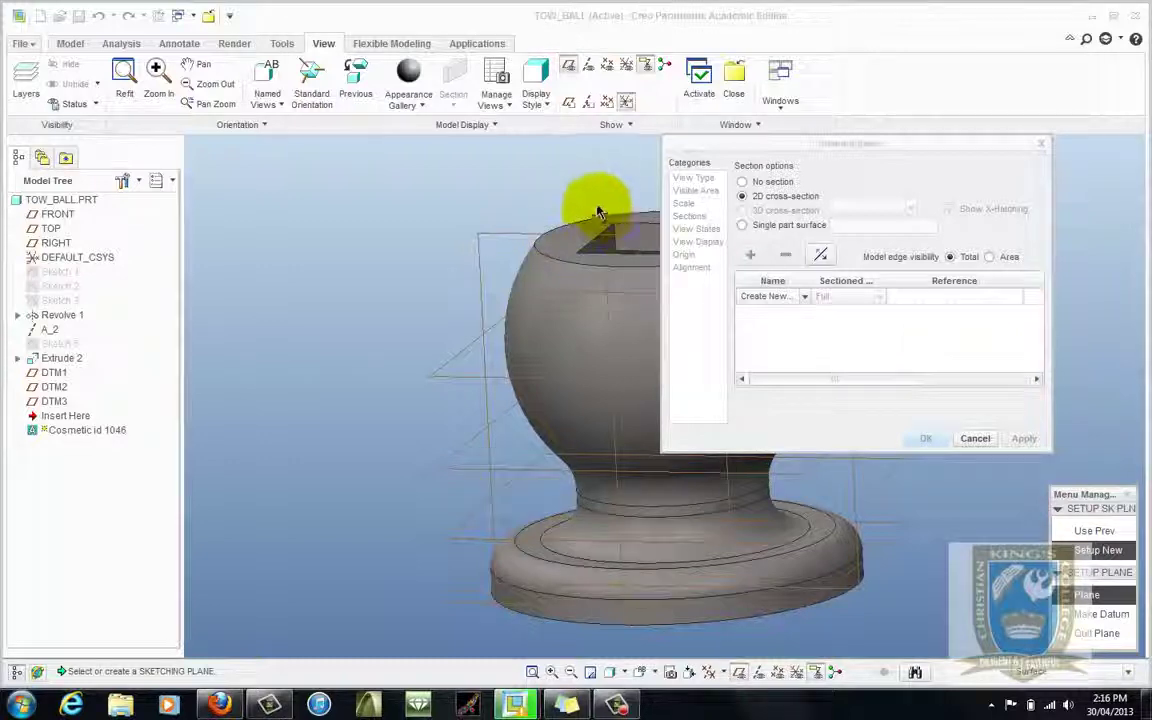
Pick the top surface as sketching plane, then quit back to the drawing and move the dialog aside
click(571, 248)
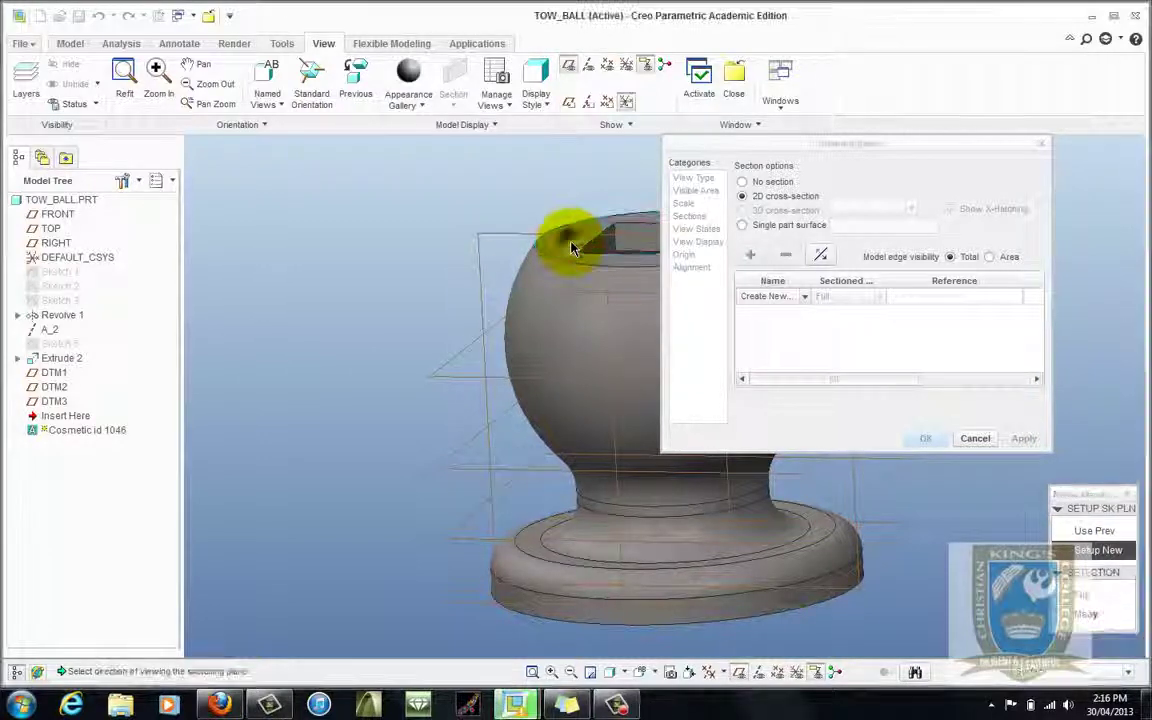
middle_click(771, 154)
drag(905, 152, 956, 156)
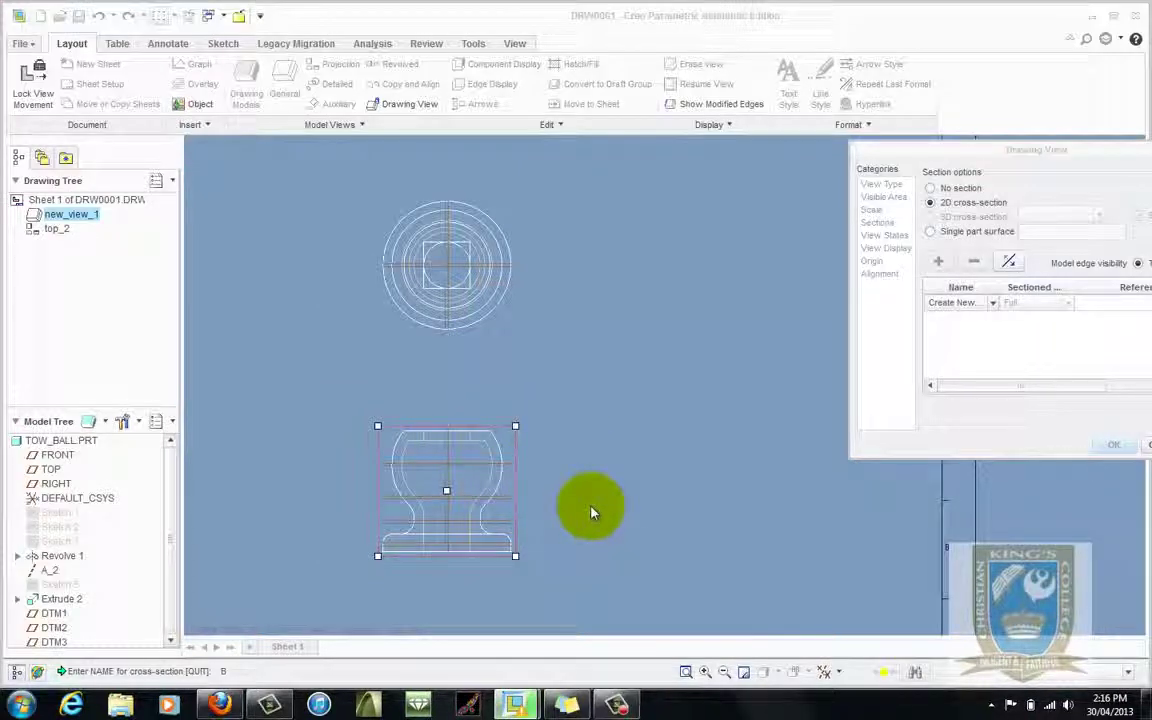
key(alt+Tab)
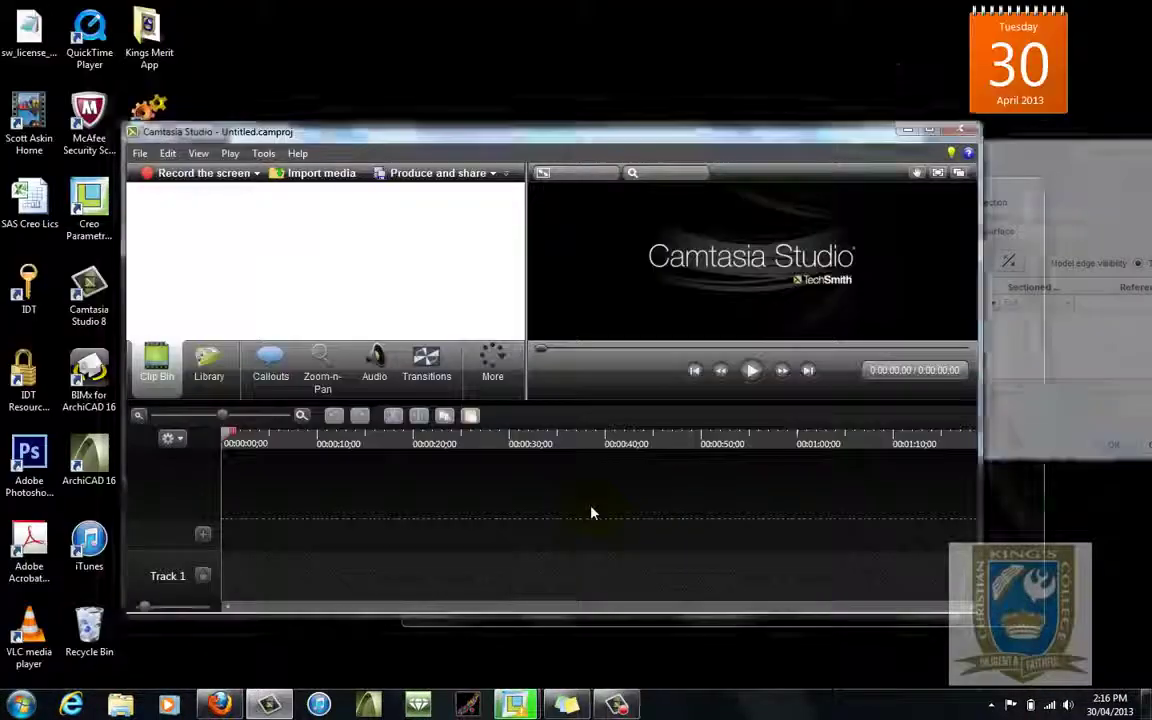
key(alt+Tab)
key(alt+Tab)
key(alt+Tab)
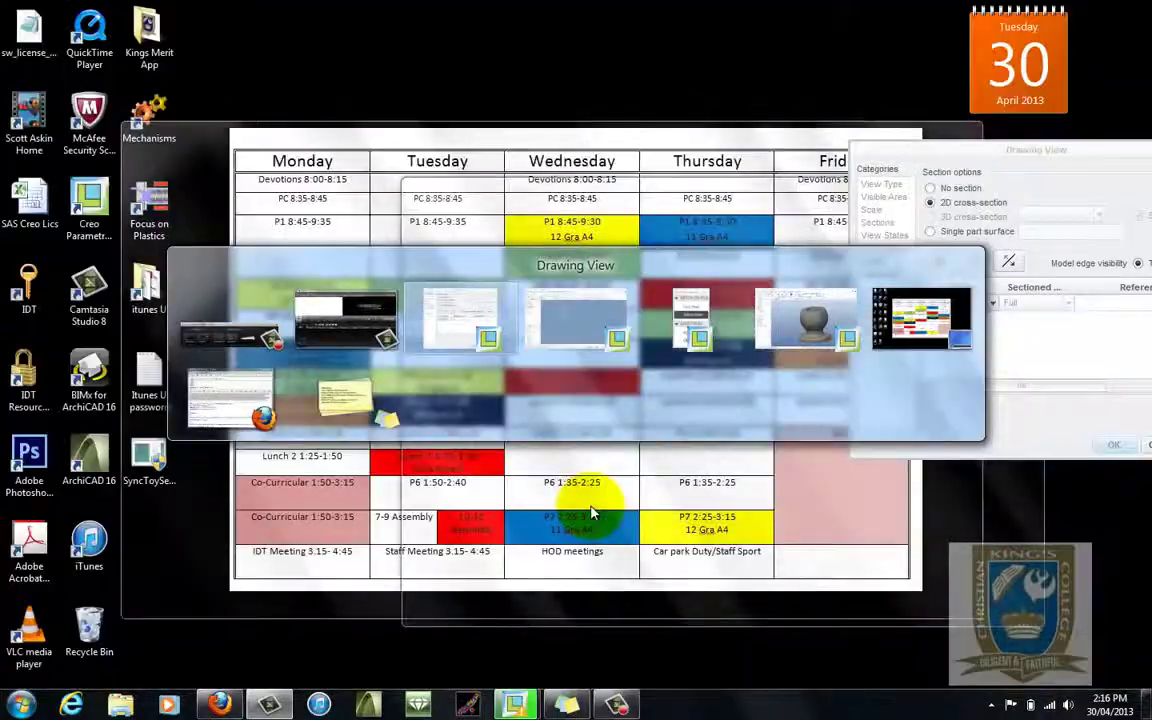
key(alt+Tab)
key(alt+Tab)
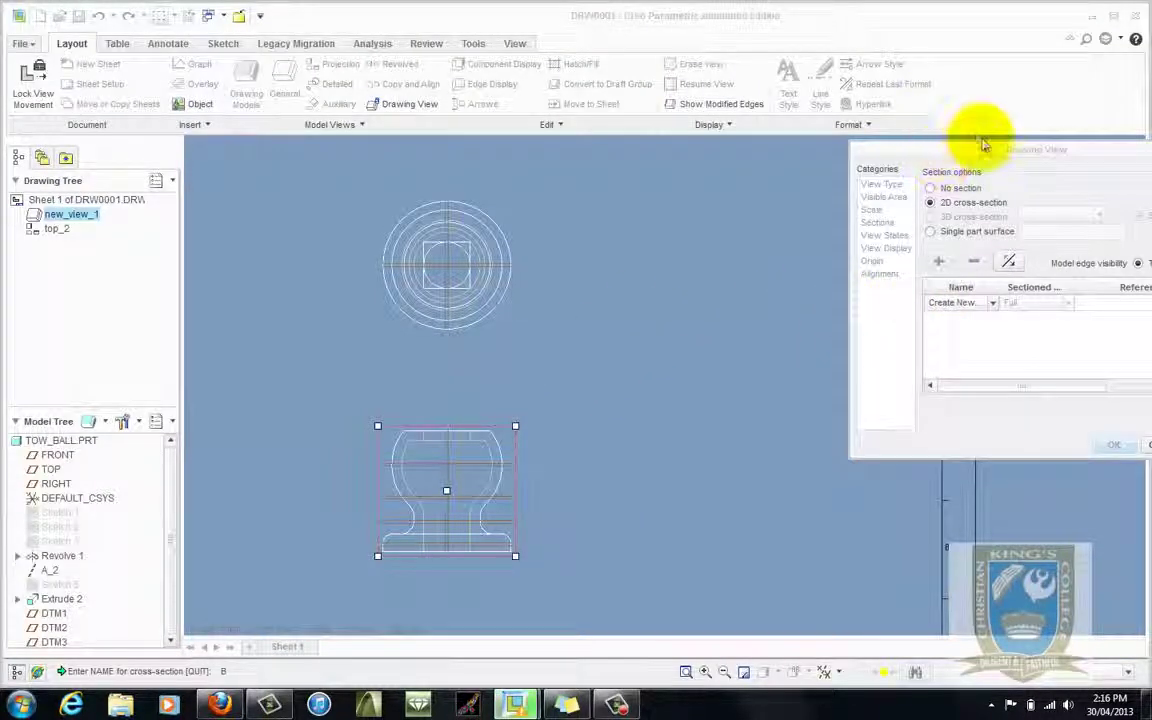
drag(984, 150, 734, 160)
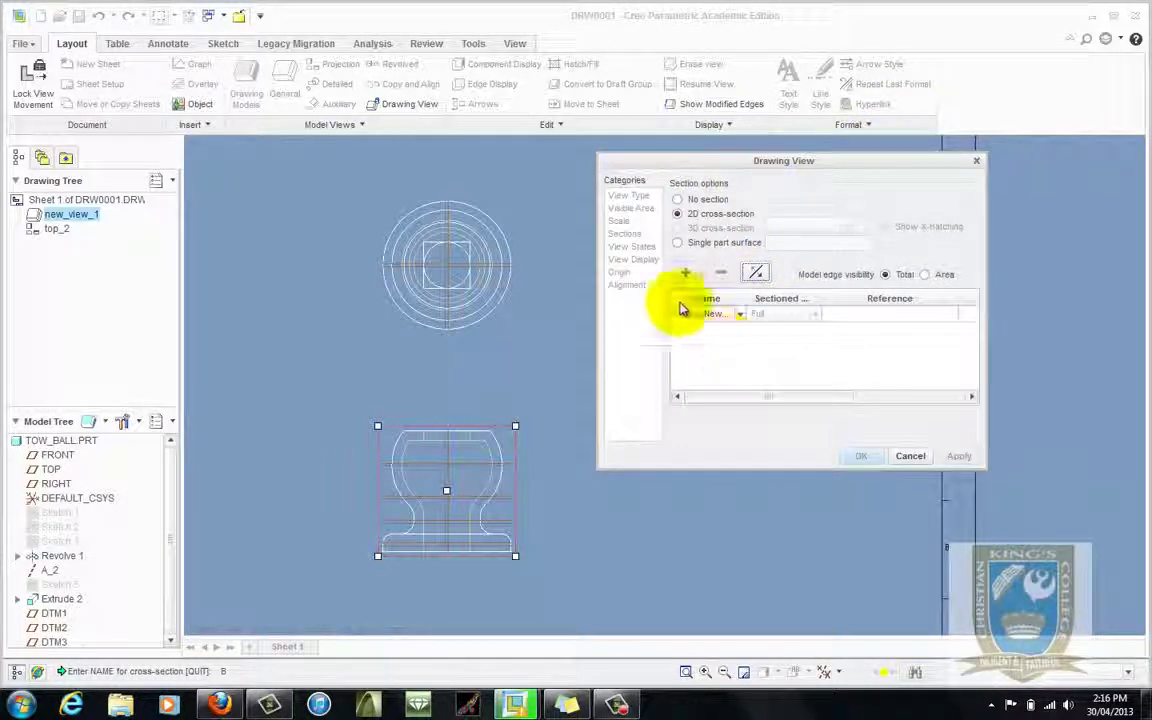
Create a new offset cross-section named 'a' from the section name list
click(718, 318)
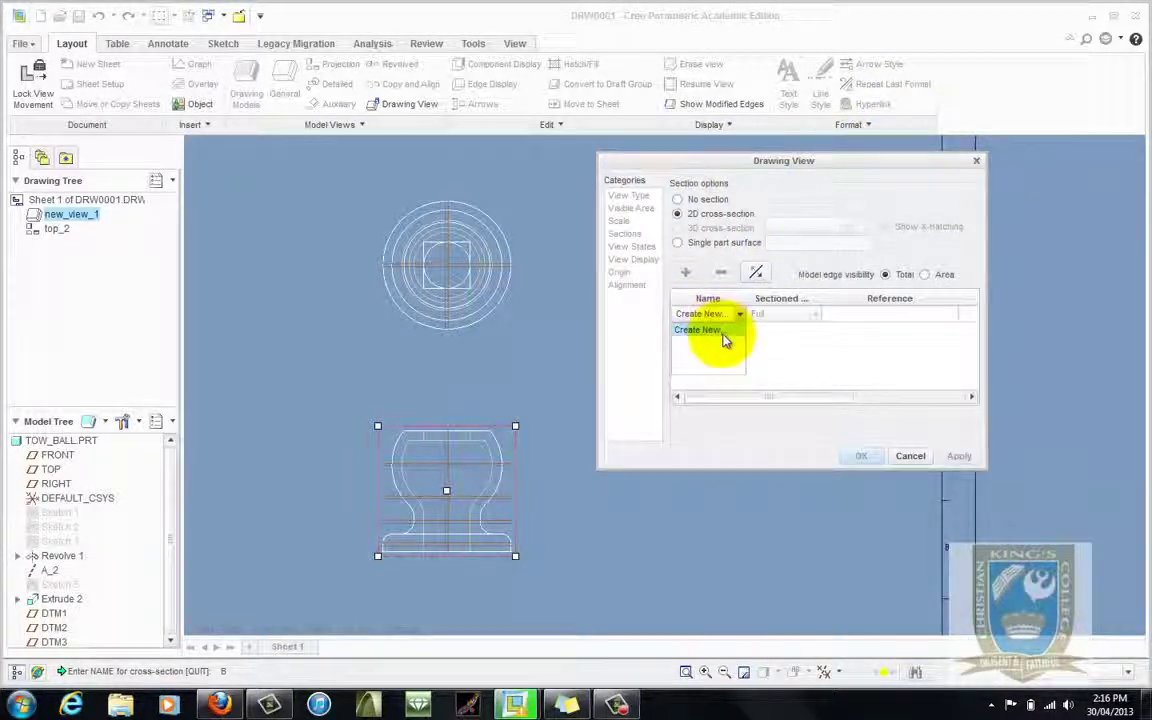
click(722, 334)
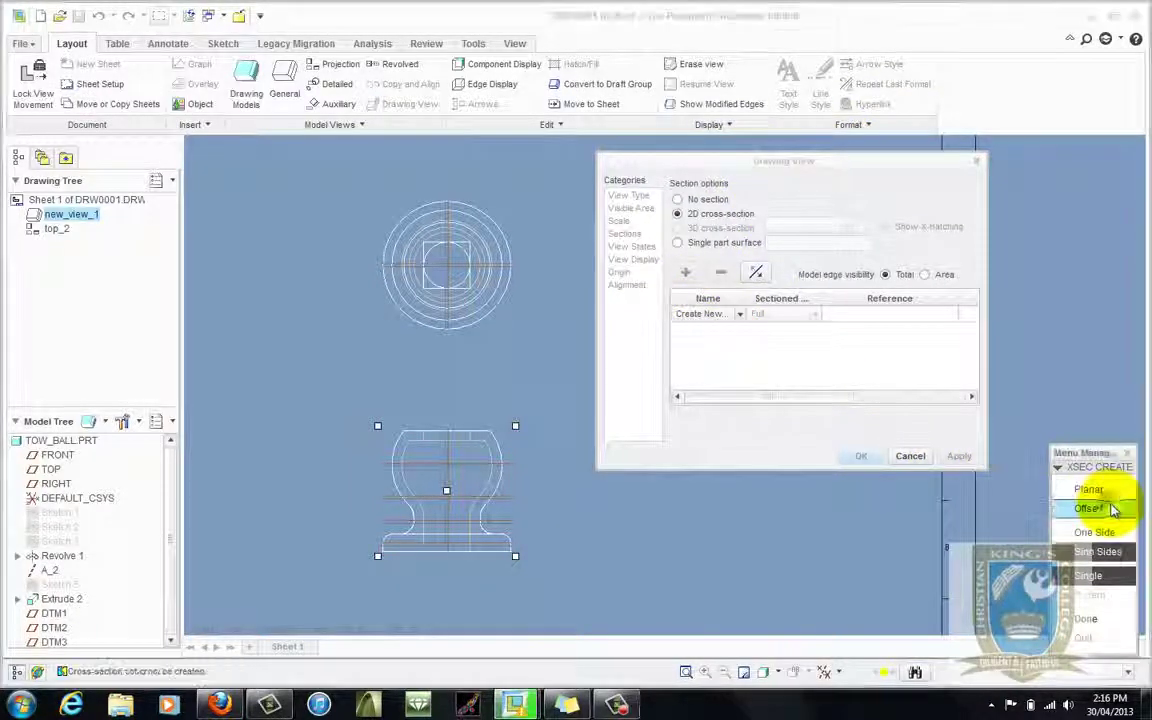
click(1113, 510)
click(1100, 619)
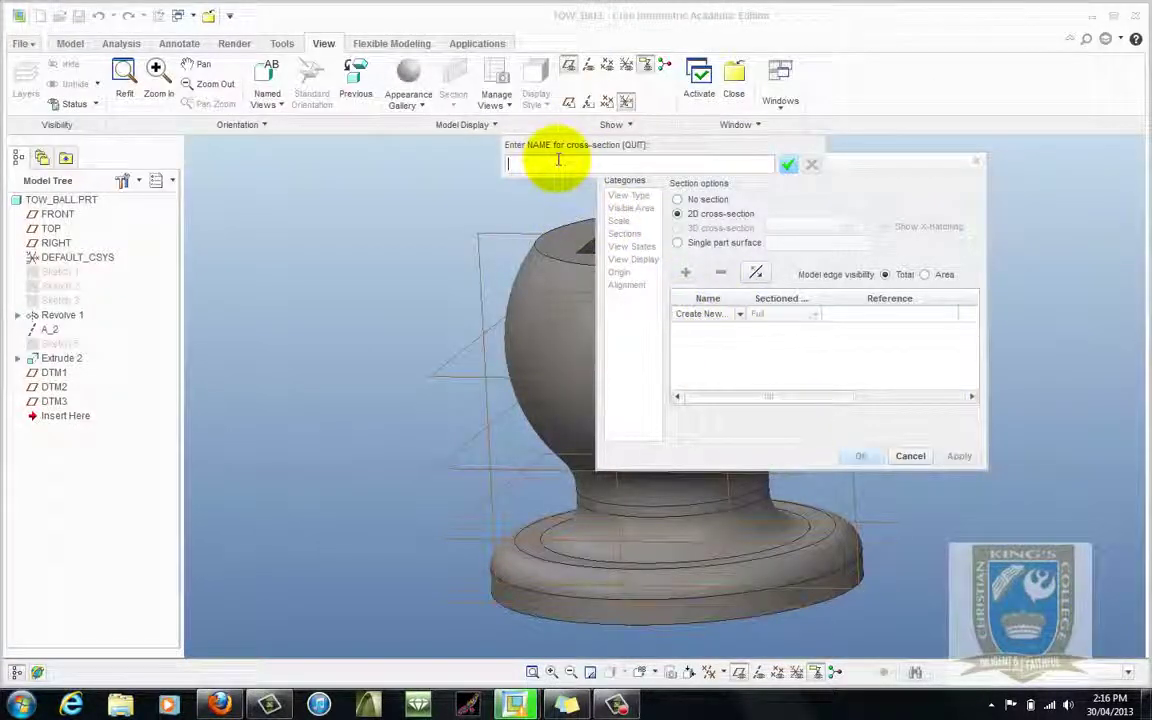
text(a)
key(Return)
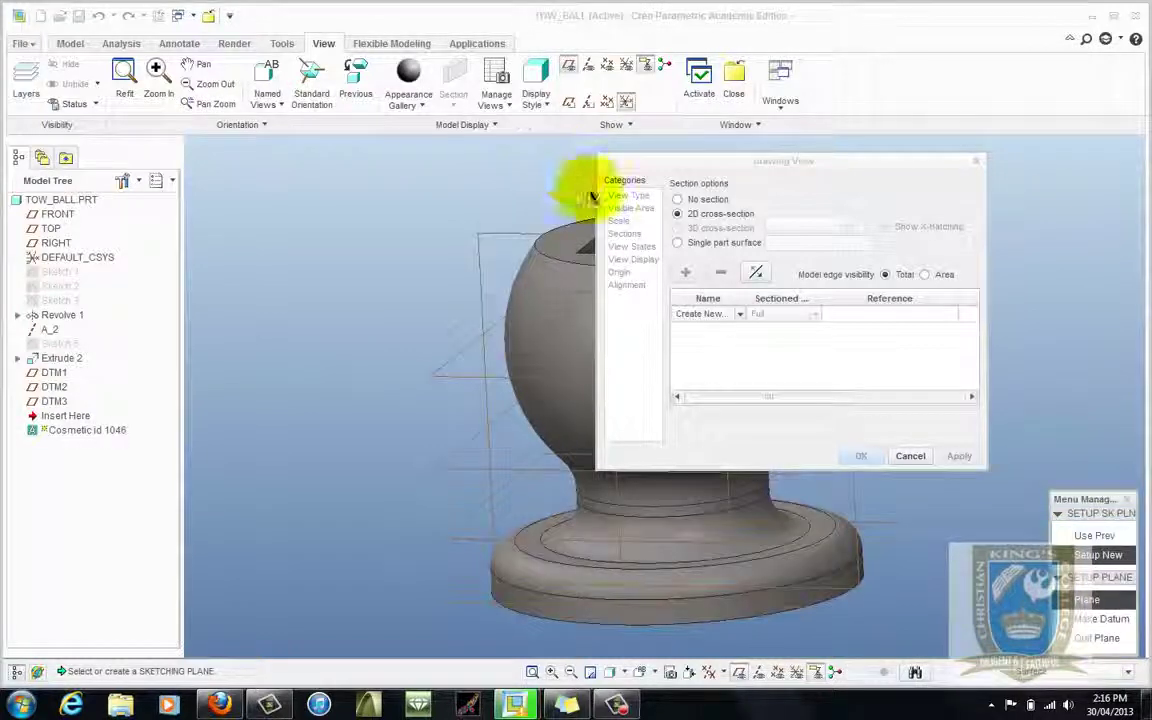
Sketch on the ball's top plane with the default viewing direction and orientation
click(553, 250)
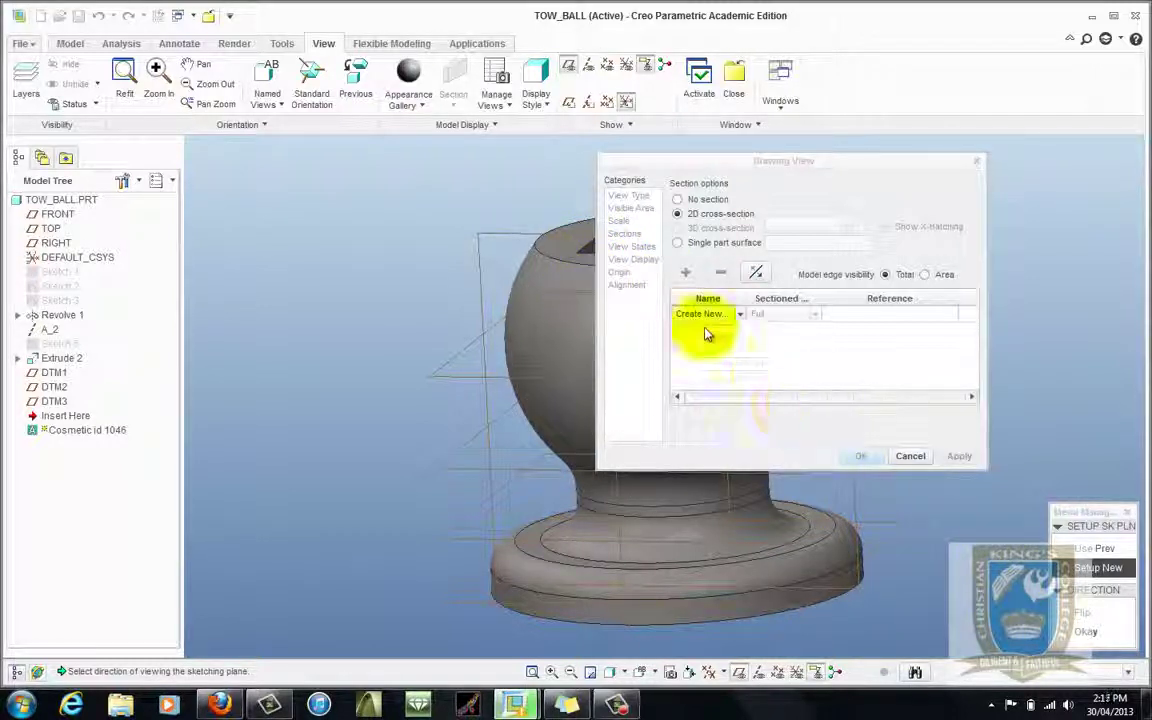
click(1085, 631)
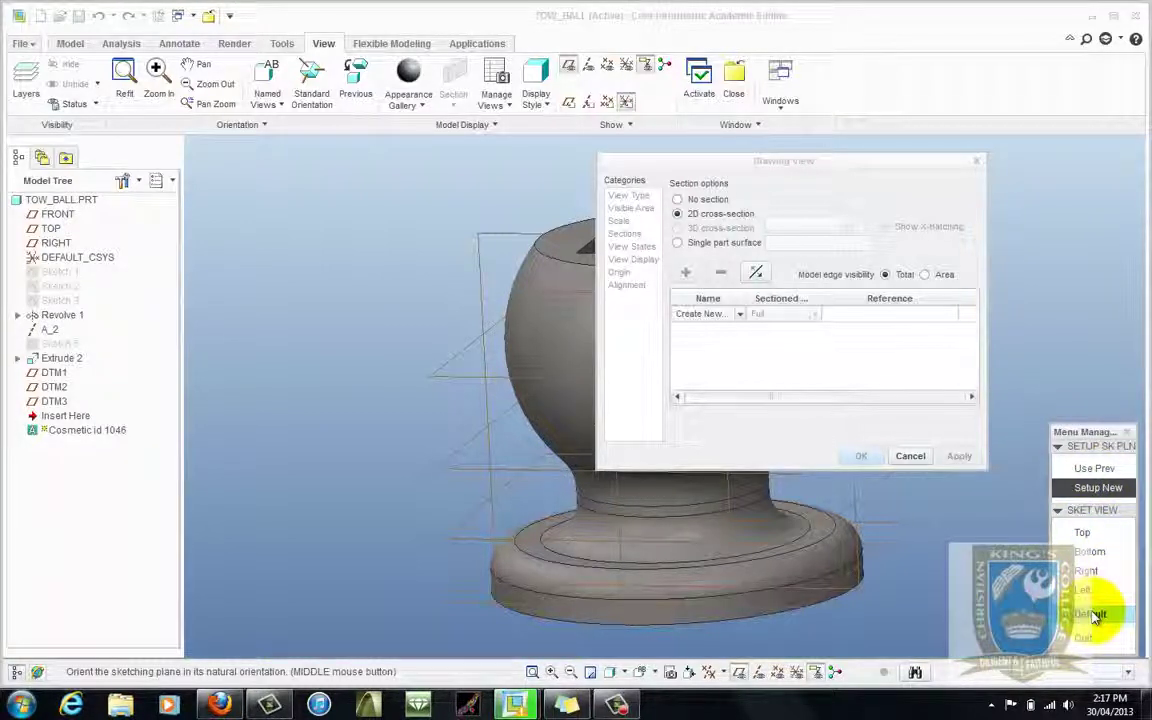
click(1094, 615)
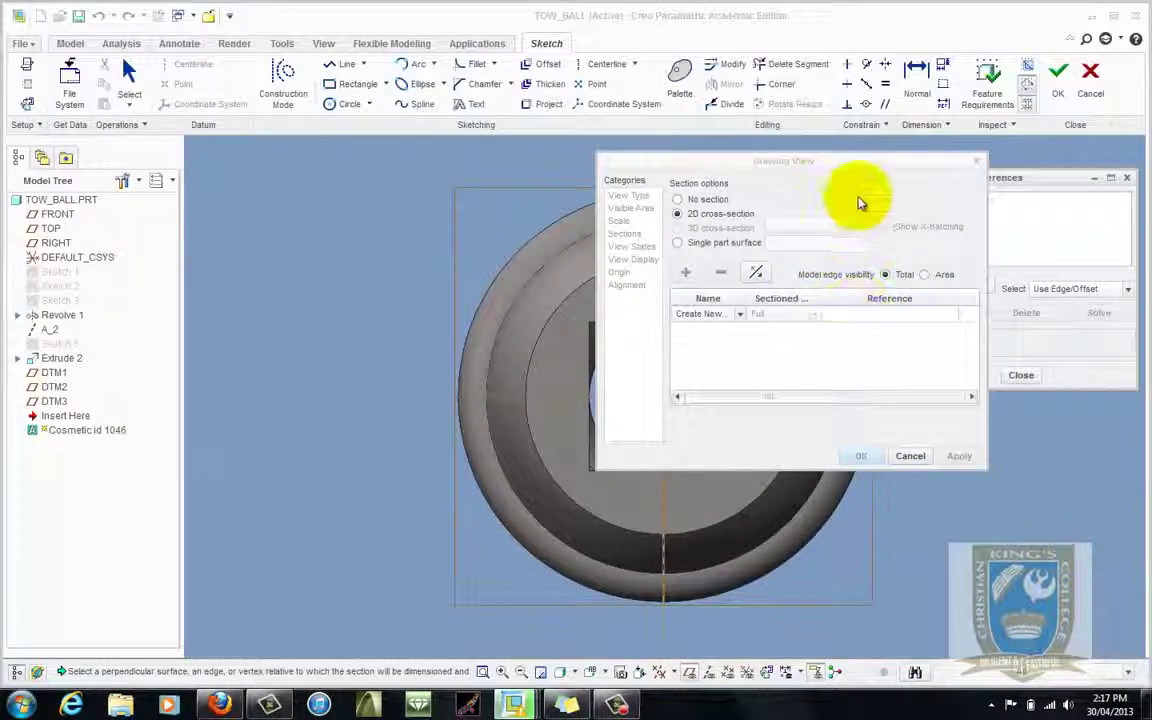
Add F1(FRONT) as a sketch reference alongside F3(RIGHT), viewing the sketch face-on
drag(855, 165, 997, 373)
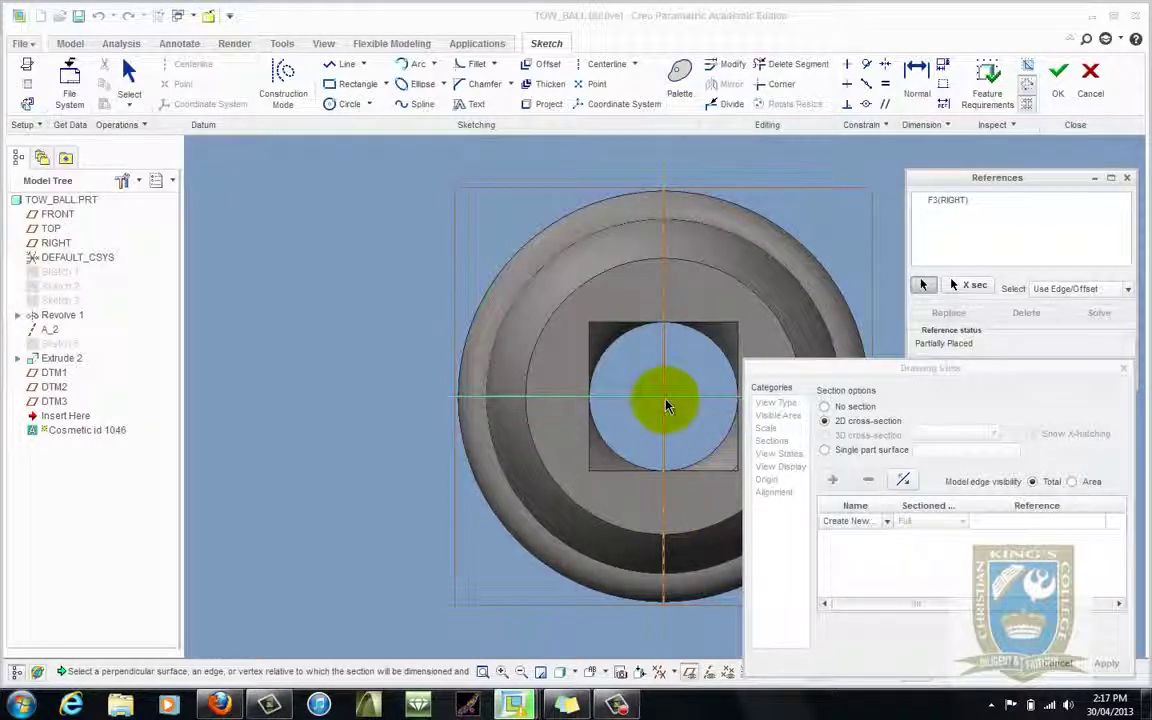
scroll(500, 360, down, 5)
scroll(513, 358, up, 5)
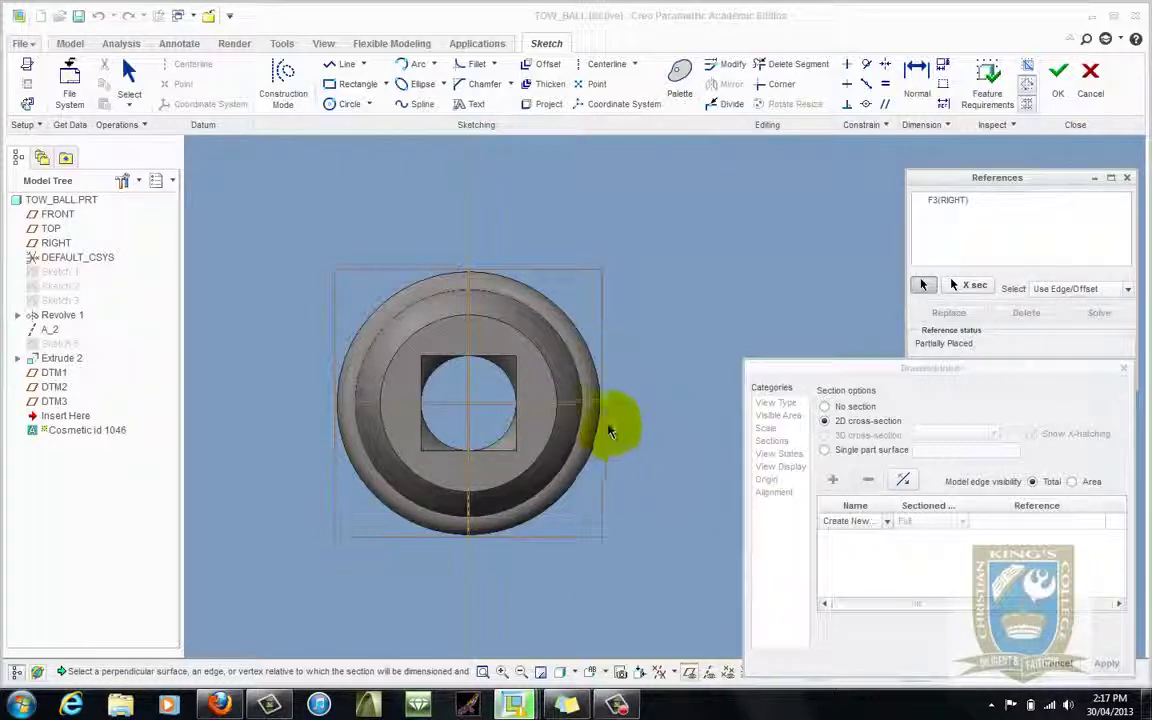
mouse_move(506, 437)
middle_down()
mouse_move(496, 437)
mouse_move(509, 391)
mouse_move(489, 406)
mouse_move(581, 411)
mouse_move(615, 431)
middle_up()
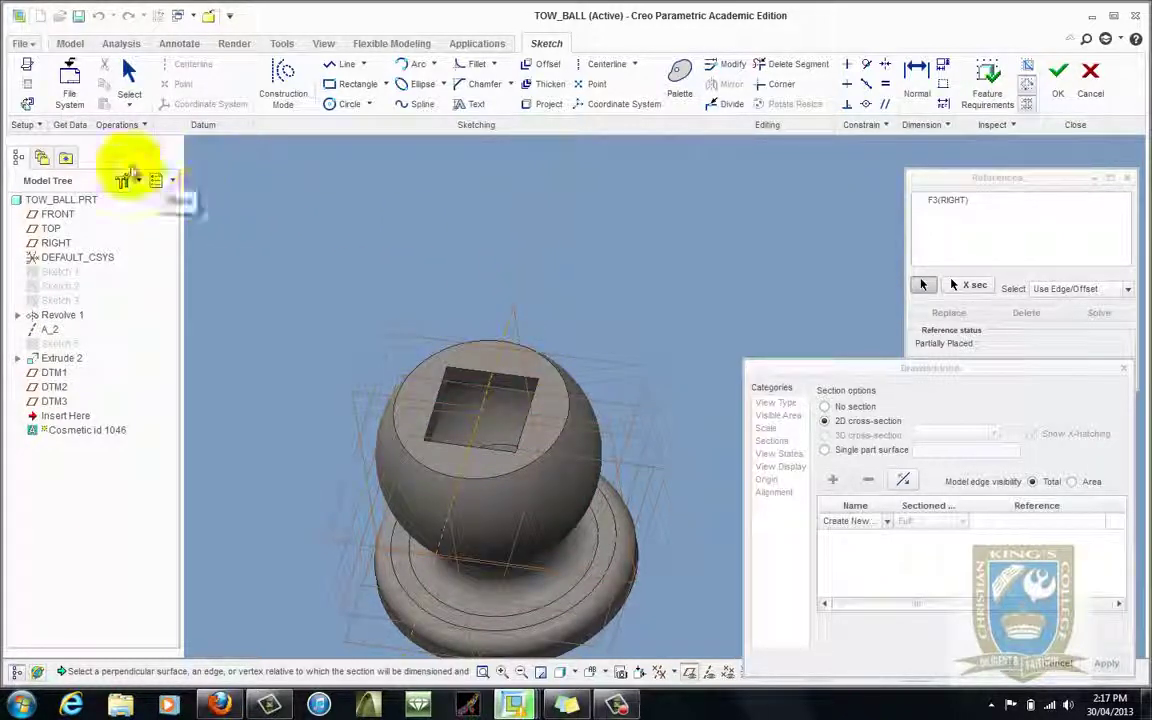
click(28, 105)
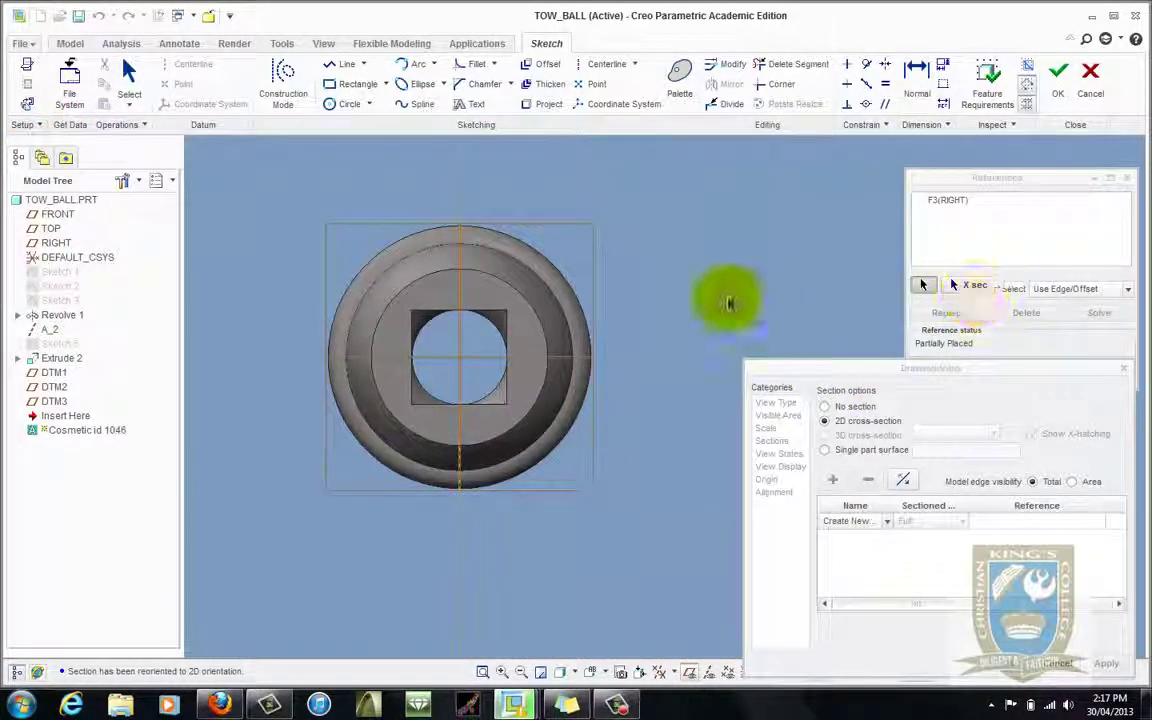
click(508, 357)
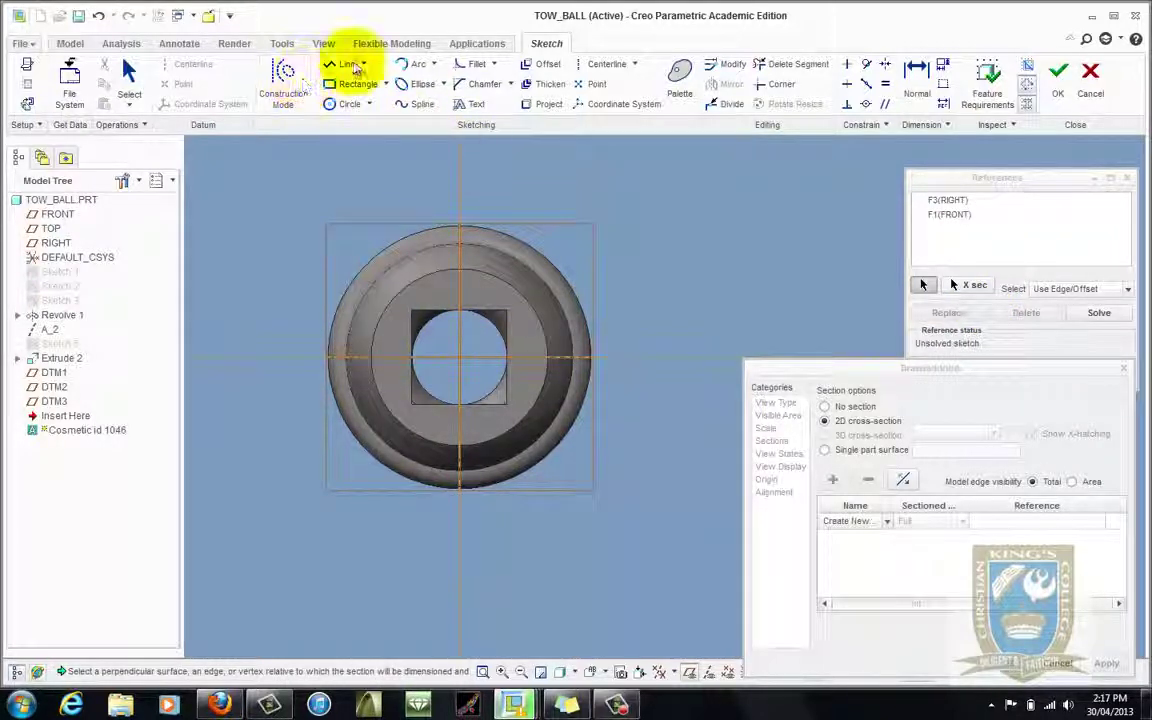
Sketch the section B cutting line: a horizontal leg right from the part centre and a vertical leg downward
click(340, 63)
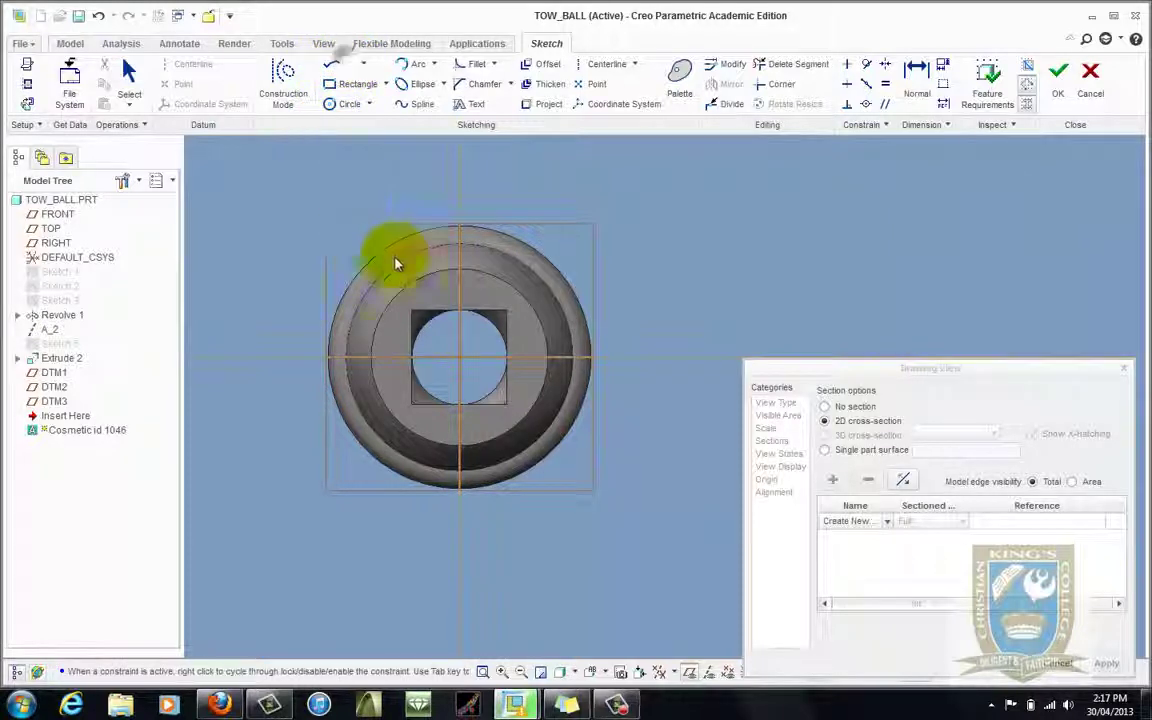
click(460, 359)
click(675, 410)
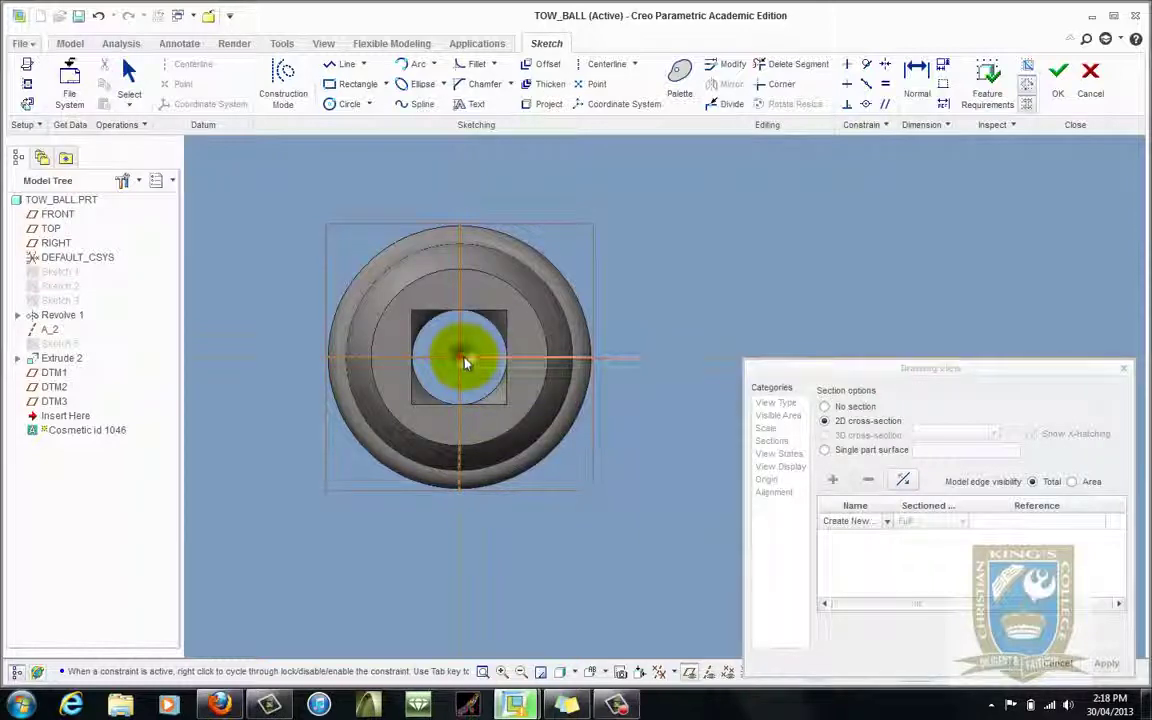
click(463, 571)
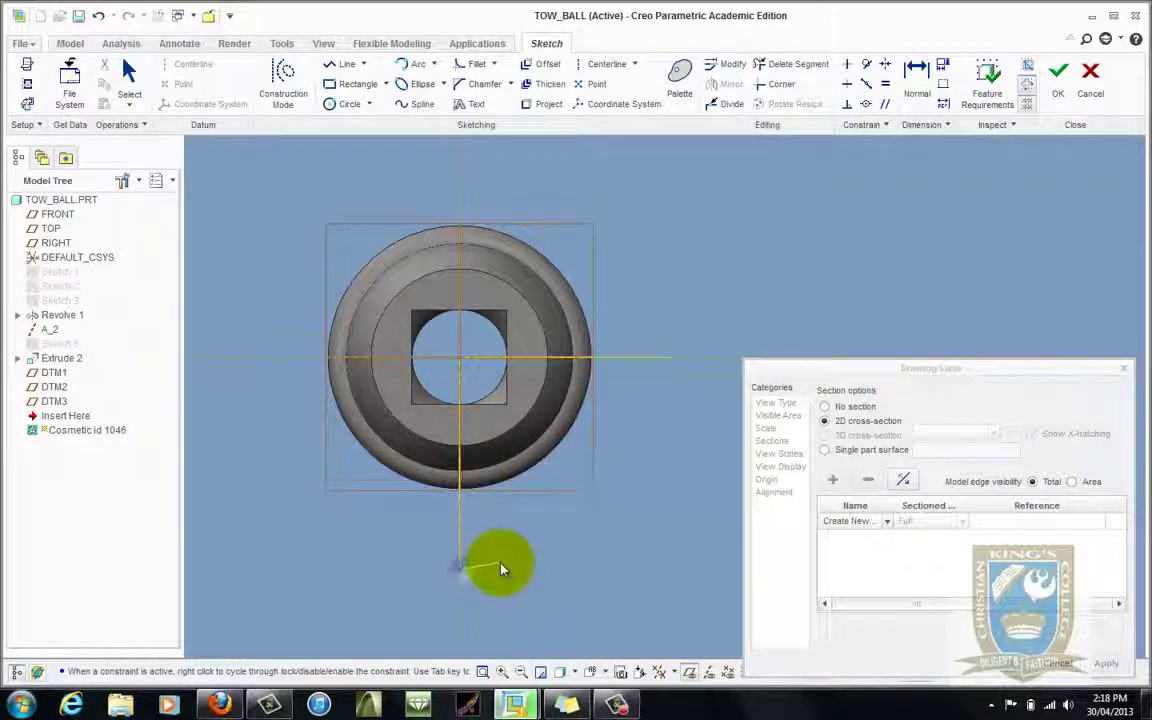
click(460, 362)
click(628, 375)
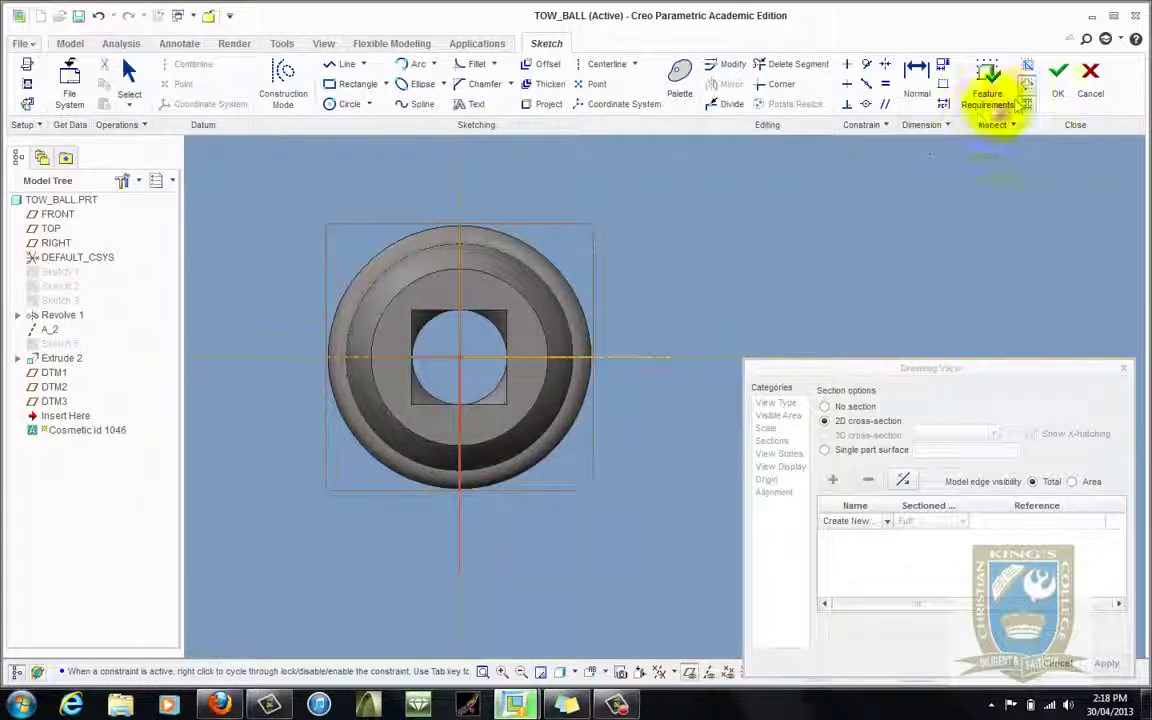
click(1059, 72)
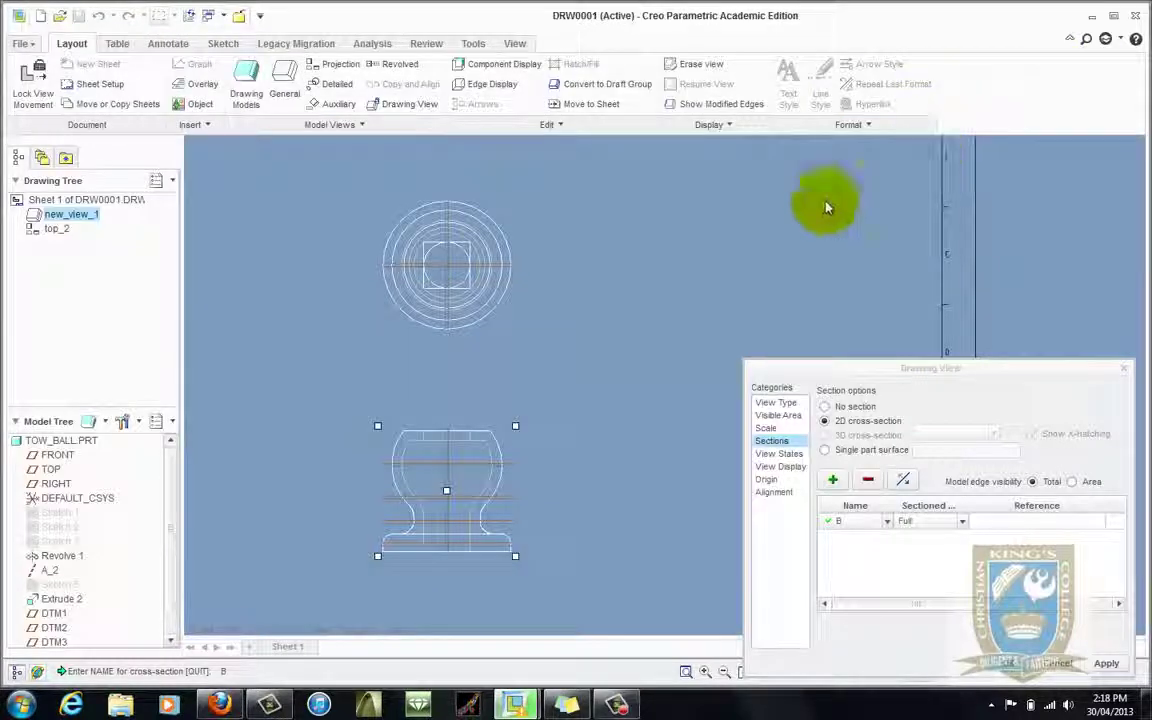
Apply section B to the front view and place its section arrows on the top view
drag(845, 372, 772, 207)
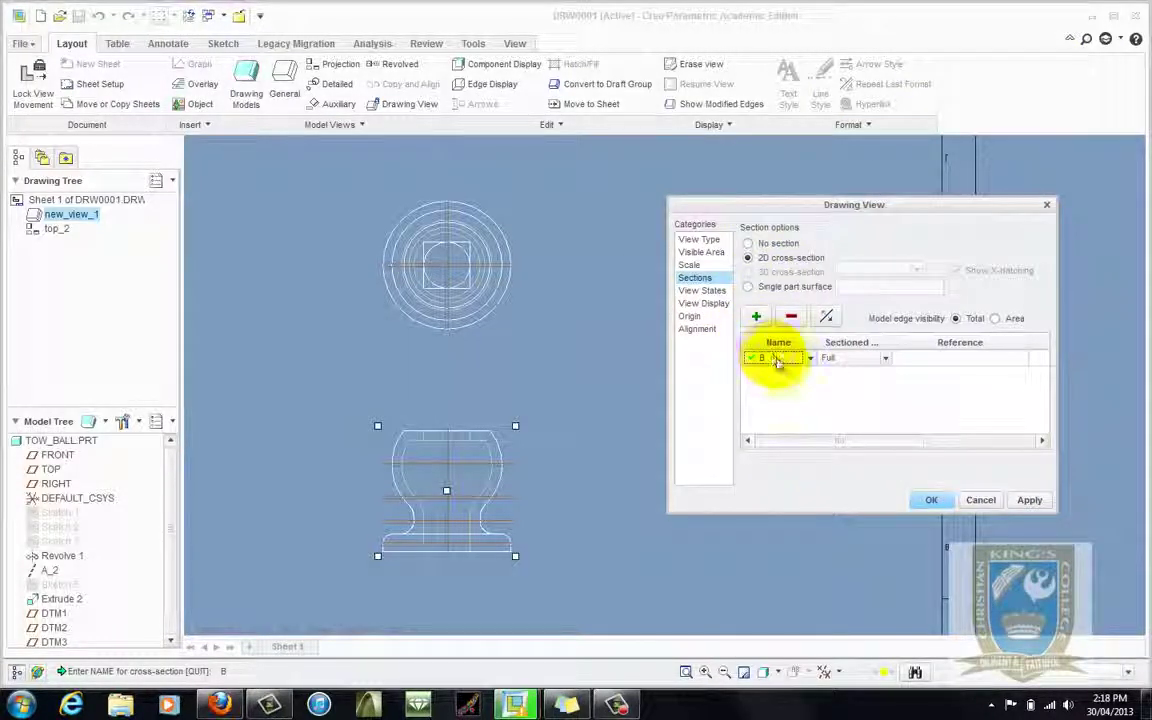
click(1030, 501)
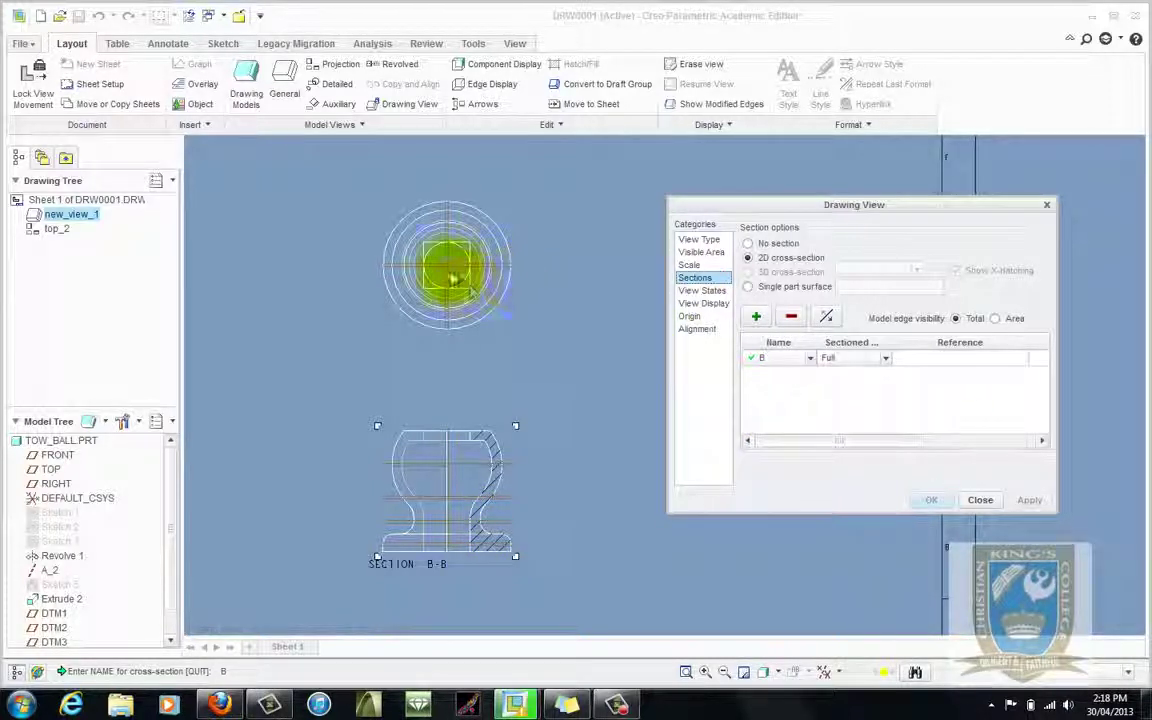
drag(827, 442, 951, 442)
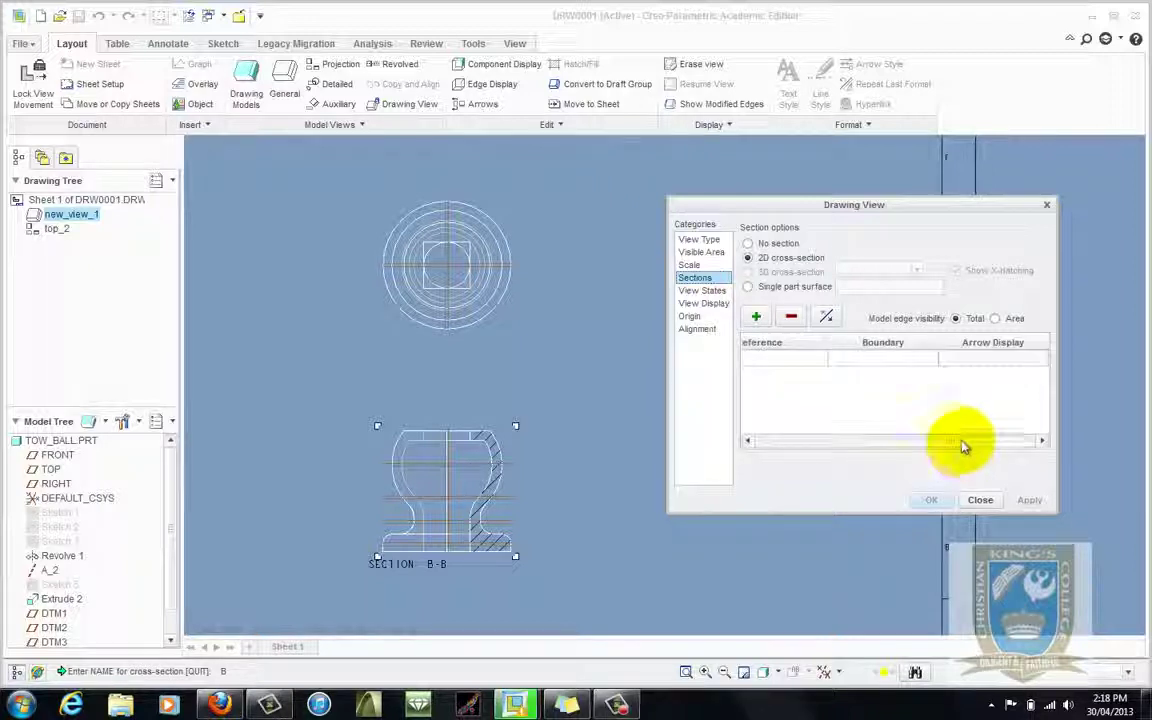
click(993, 360)
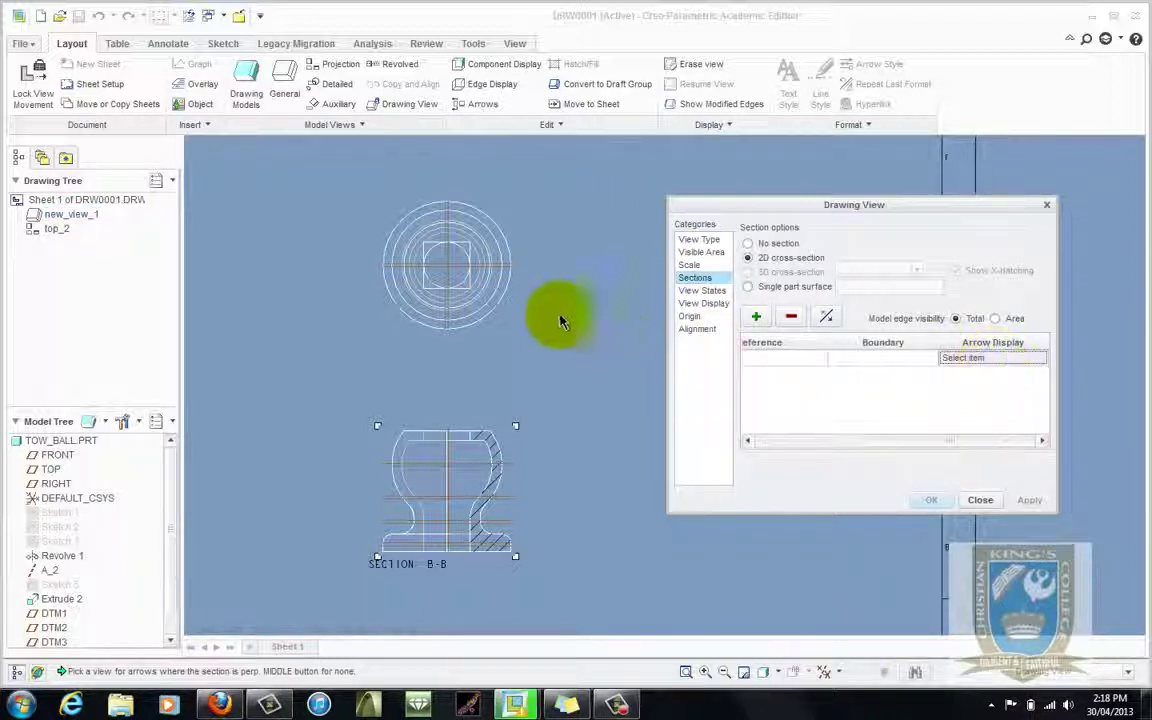
click(483, 268)
click(483, 268)
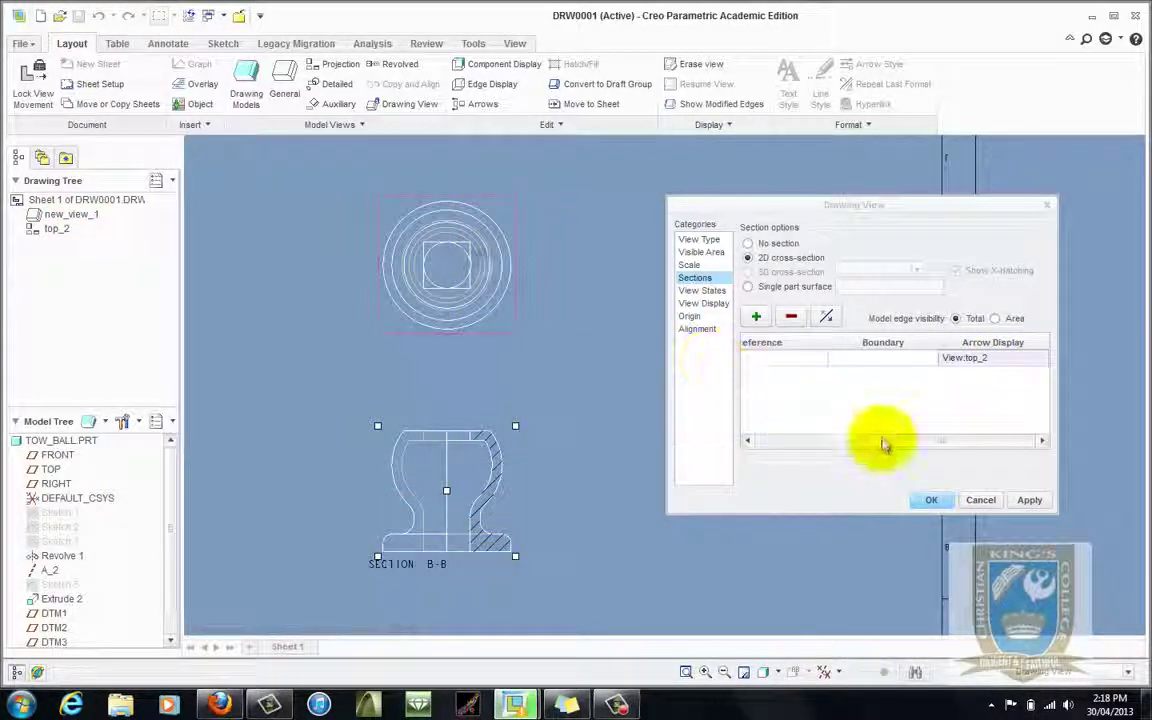
click(1029, 500)
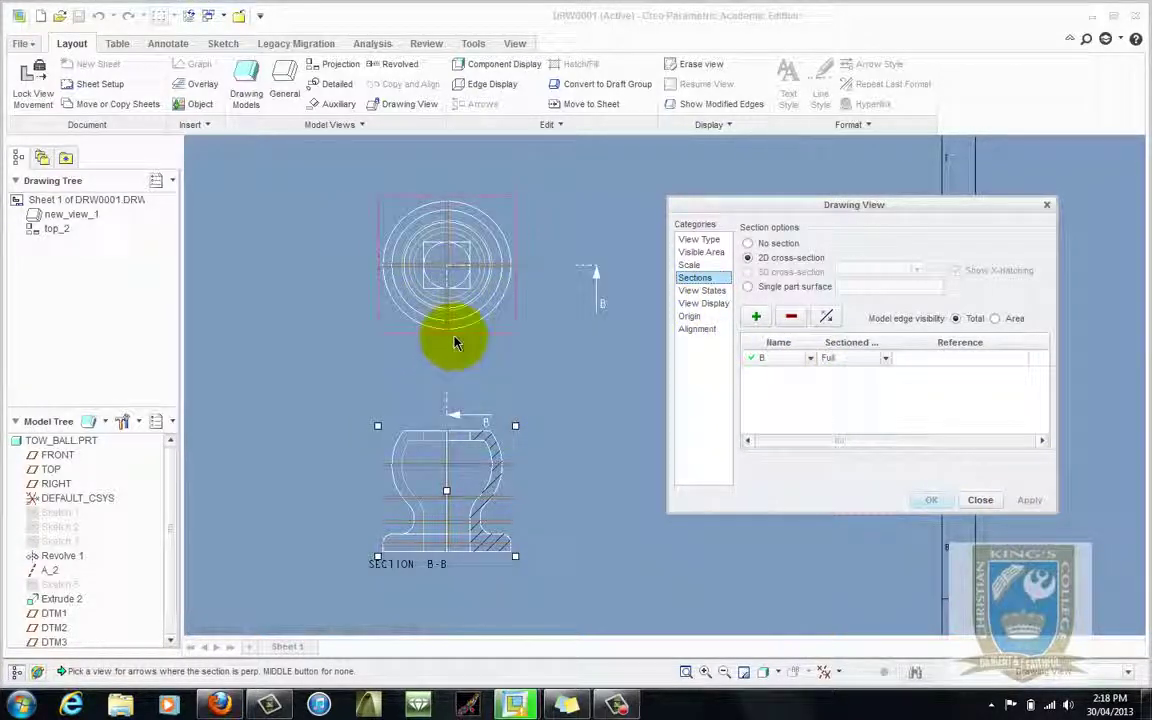
Change the SECTION B-B view's display style to No Hidden
click(984, 498)
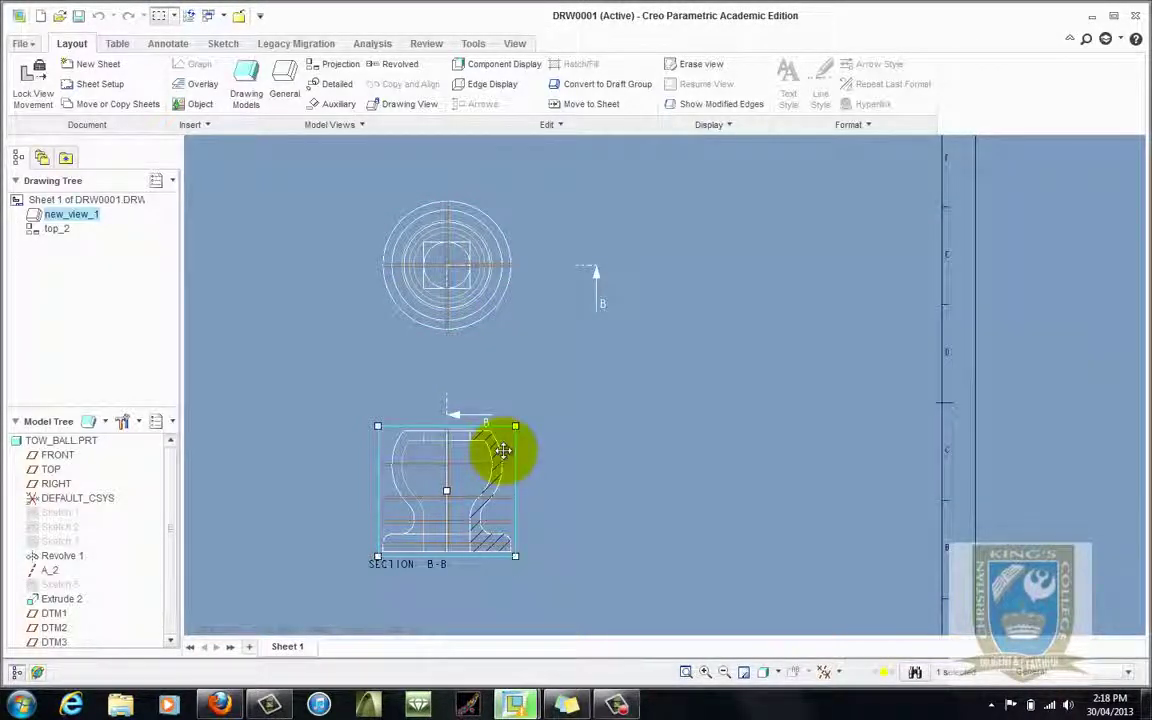
double_click(503, 451)
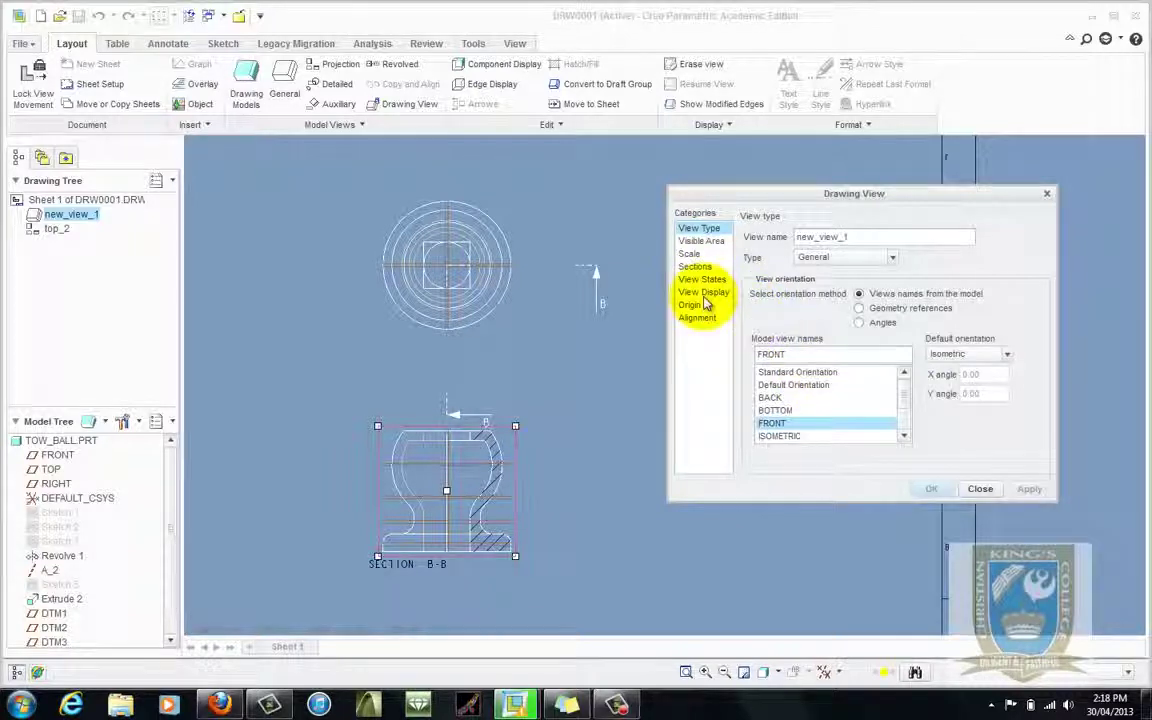
click(704, 294)
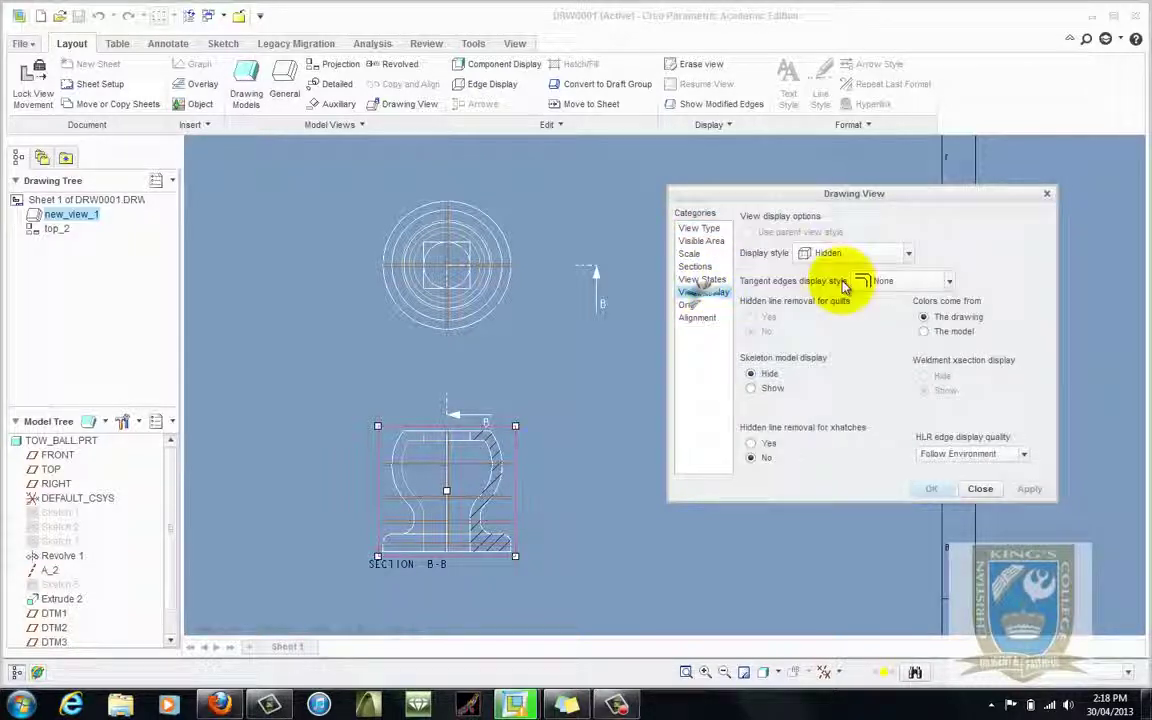
click(912, 253)
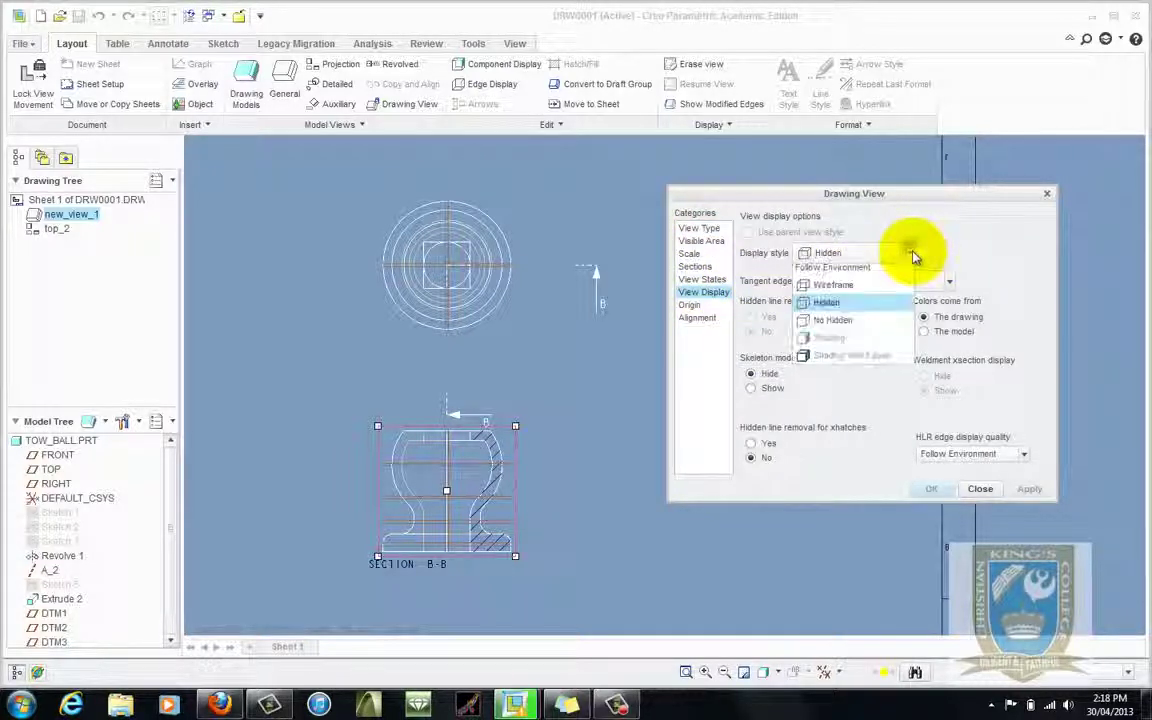
click(870, 327)
click(1027, 490)
click(981, 489)
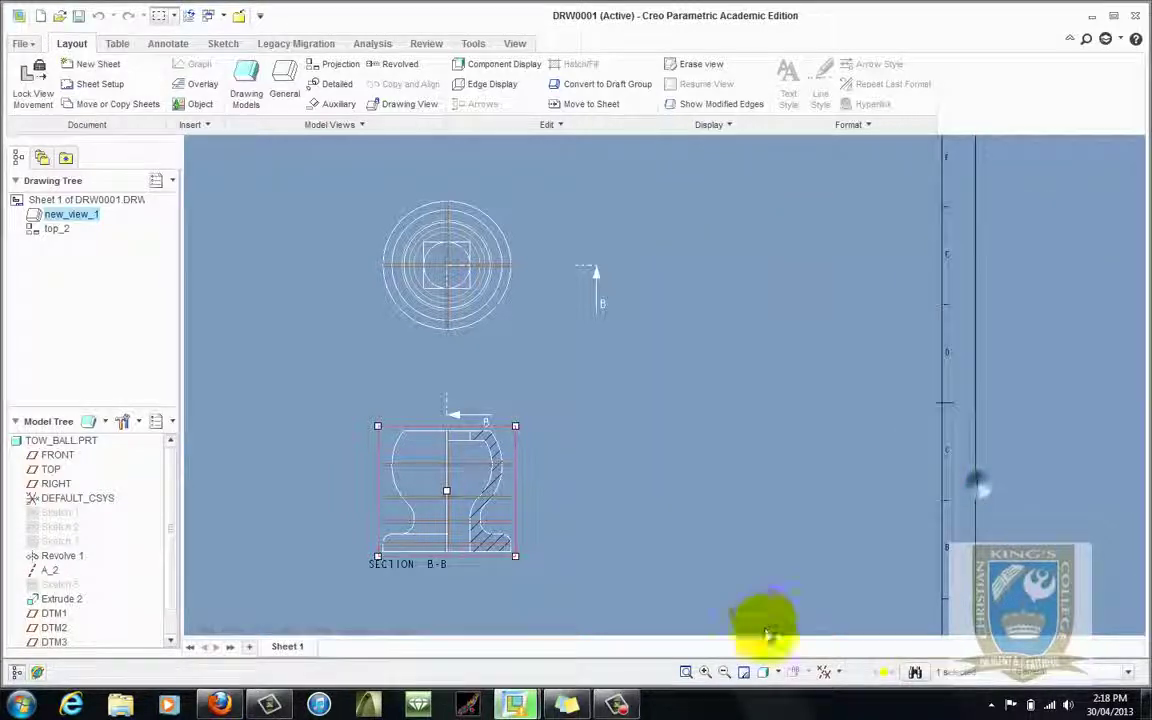
Turn off datum plane display in the drawing
click(826, 672)
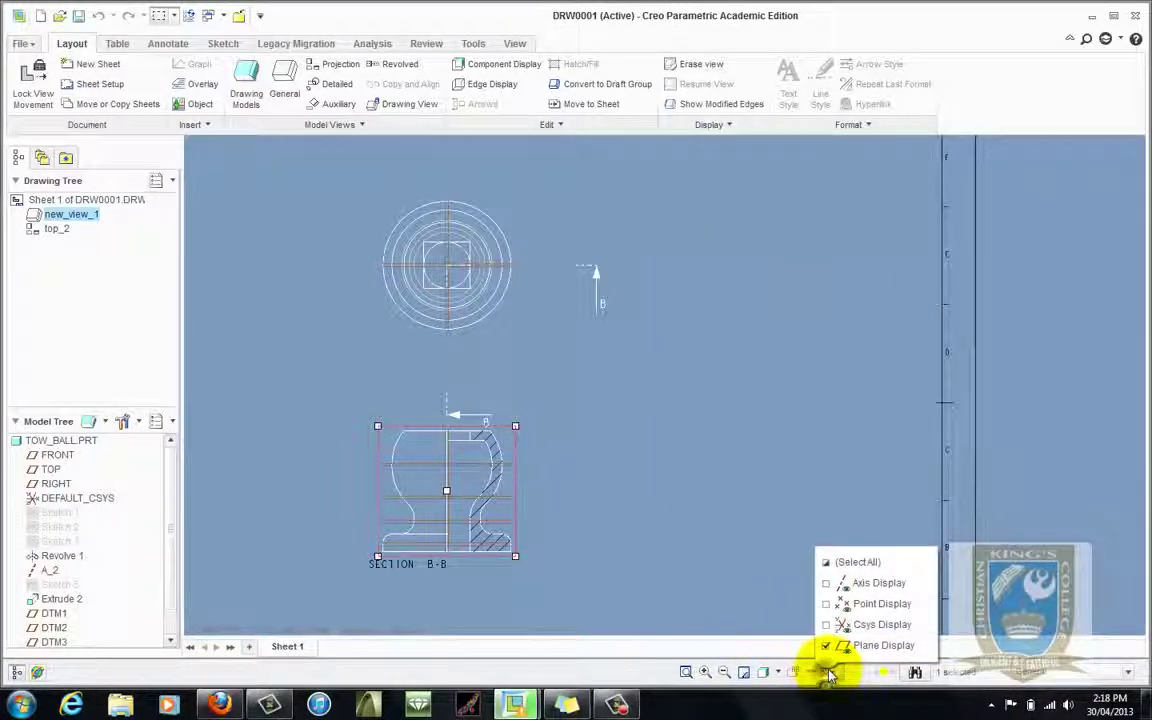
click(877, 646)
scroll(665, 425, up, 2)
scroll(665, 425, down, 2)
Drag the right and lower B section arrows in close beside the top view
click(592, 302)
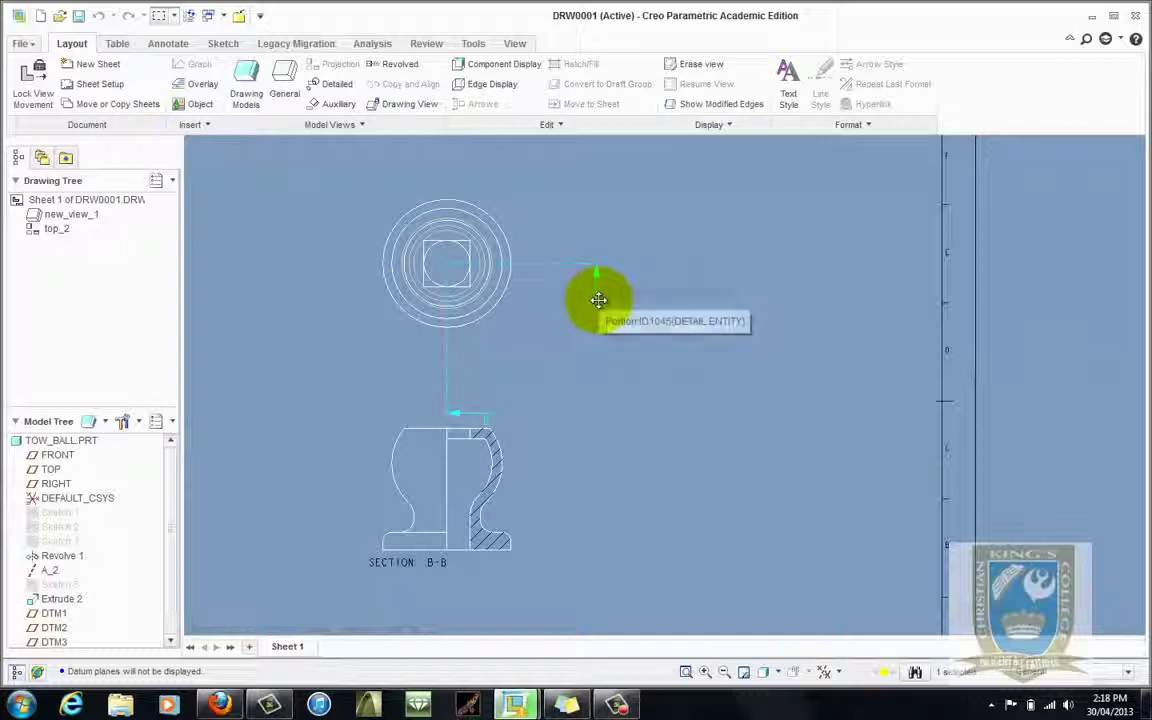
drag(582, 283, 530, 296)
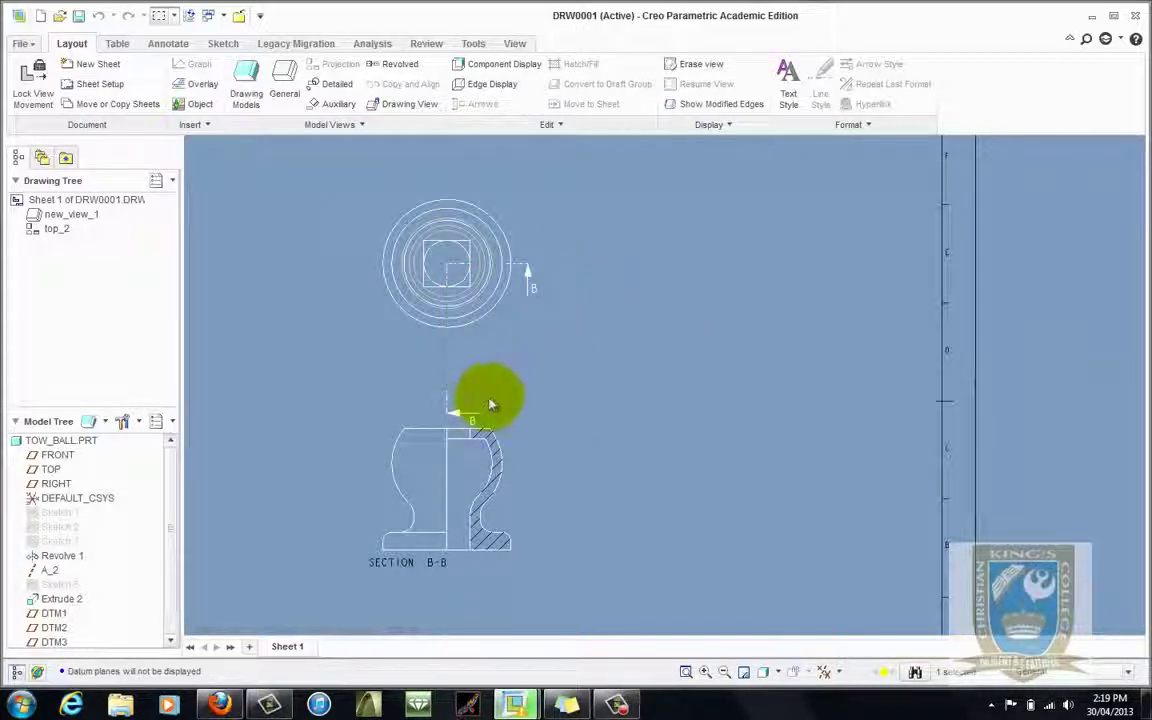
drag(465, 408, 470, 344)
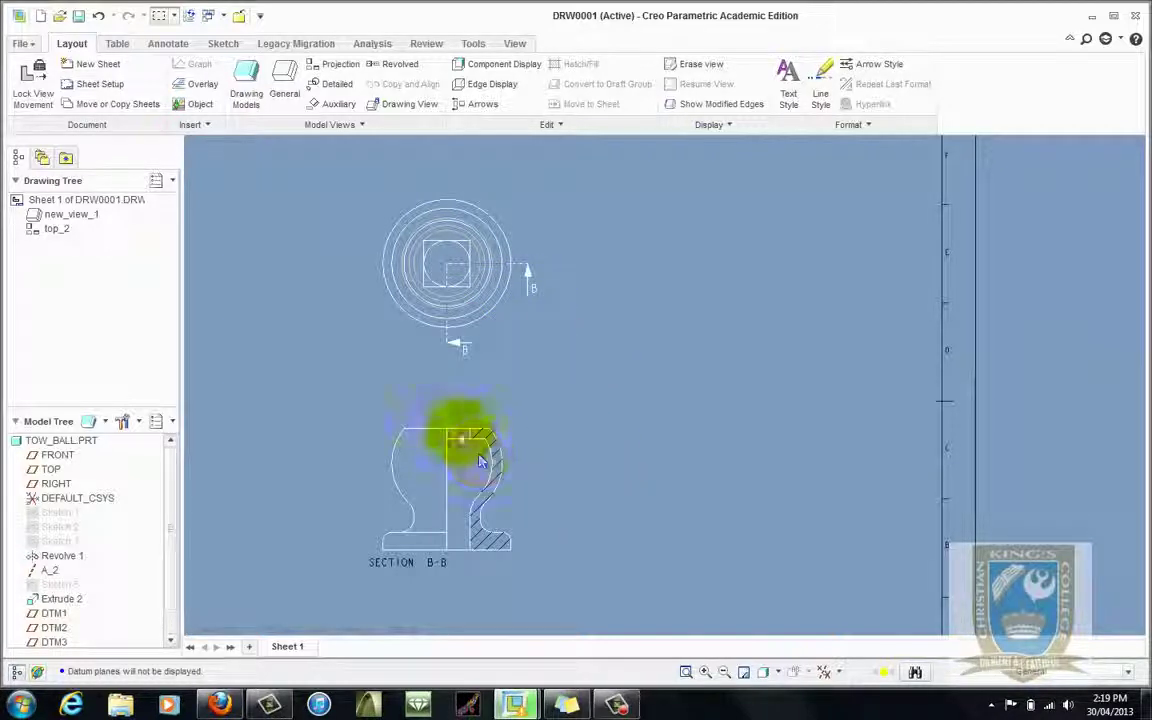
click(492, 505)
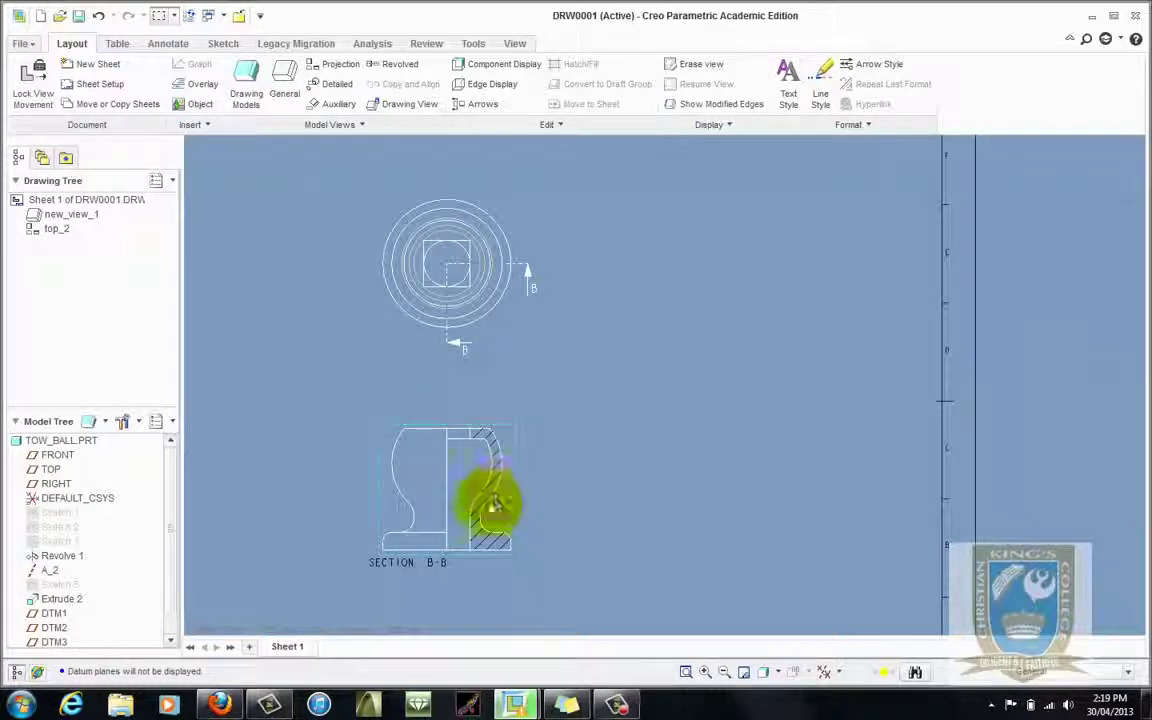
click(443, 402)
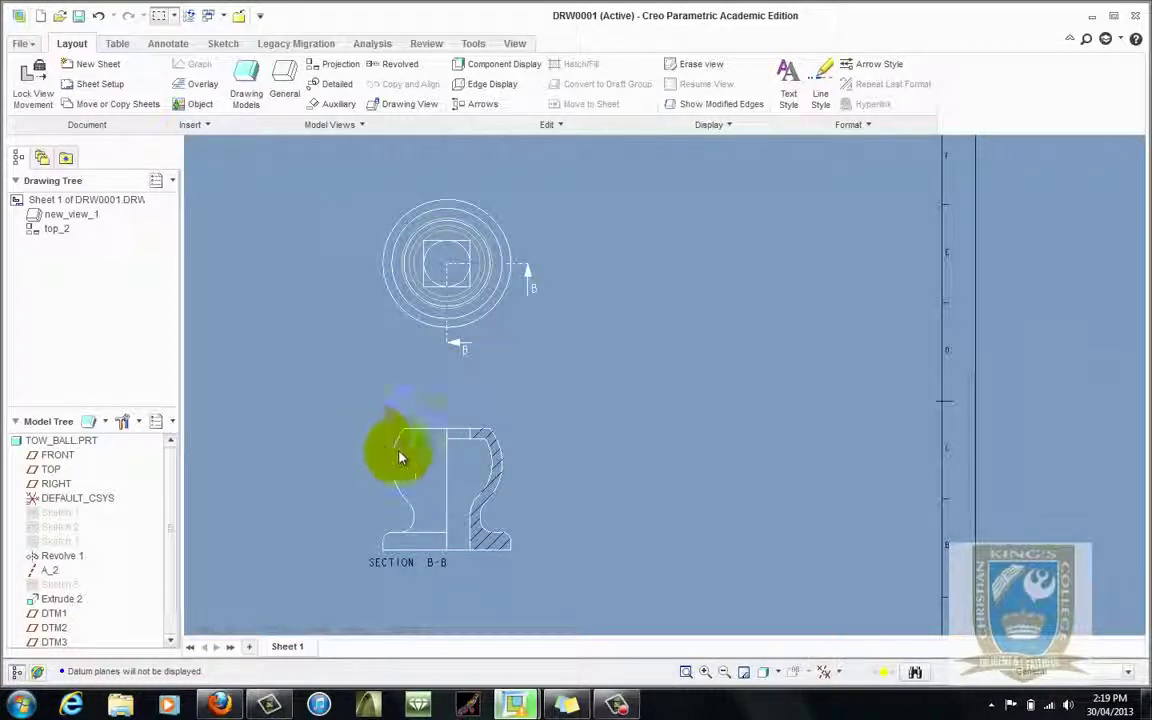